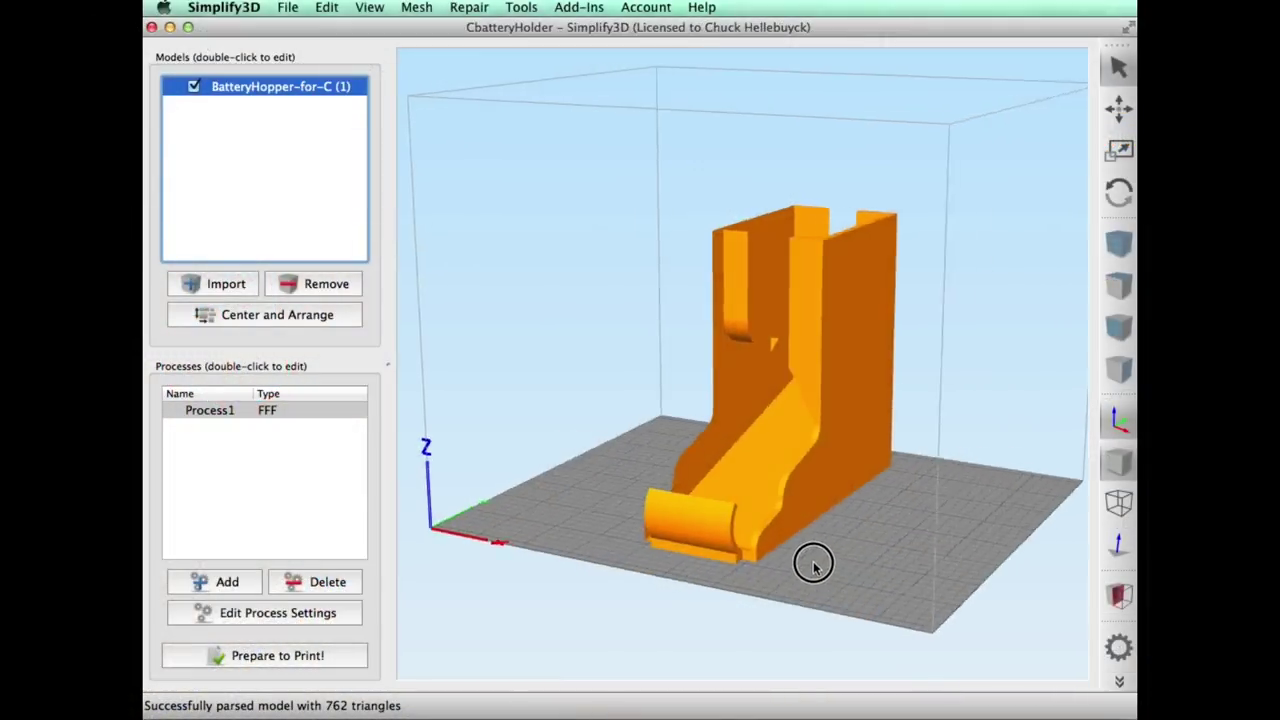
Examine the BatteryHopper-for-C model and its sliced toolpath preview from the front, sides and close up
drag(814, 560, 909, 463)
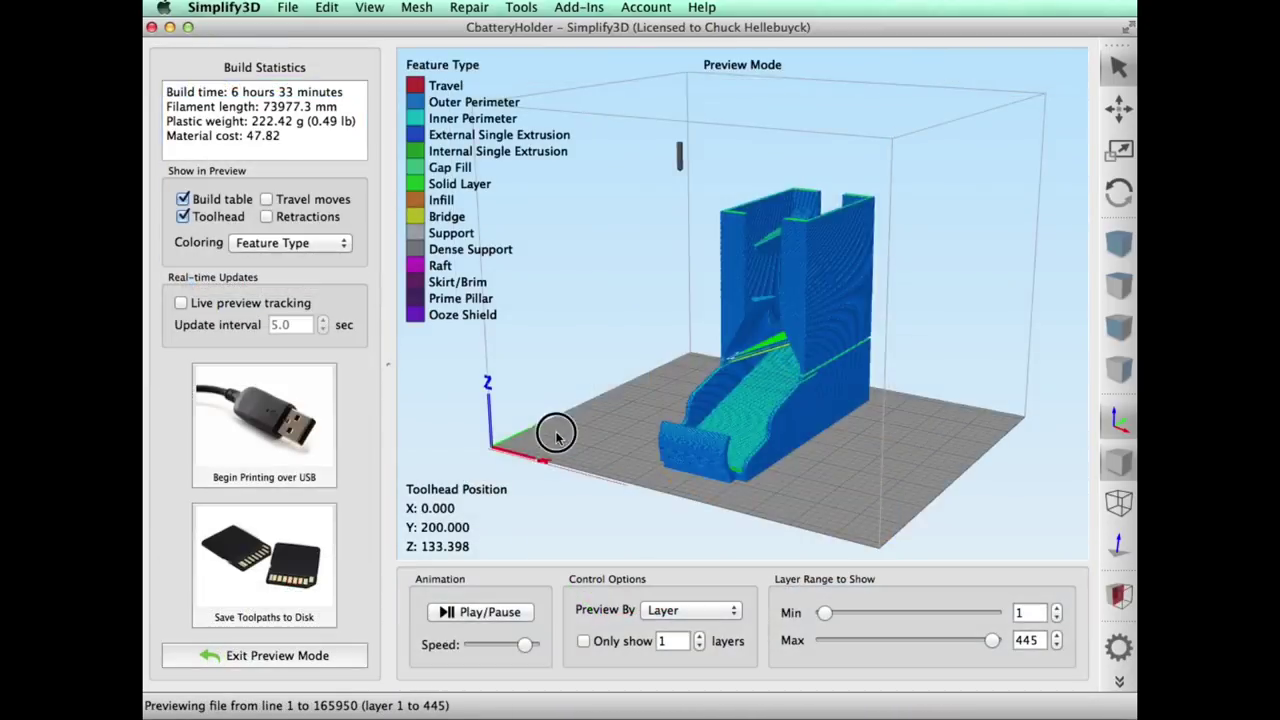
drag(557, 431, 743, 386)
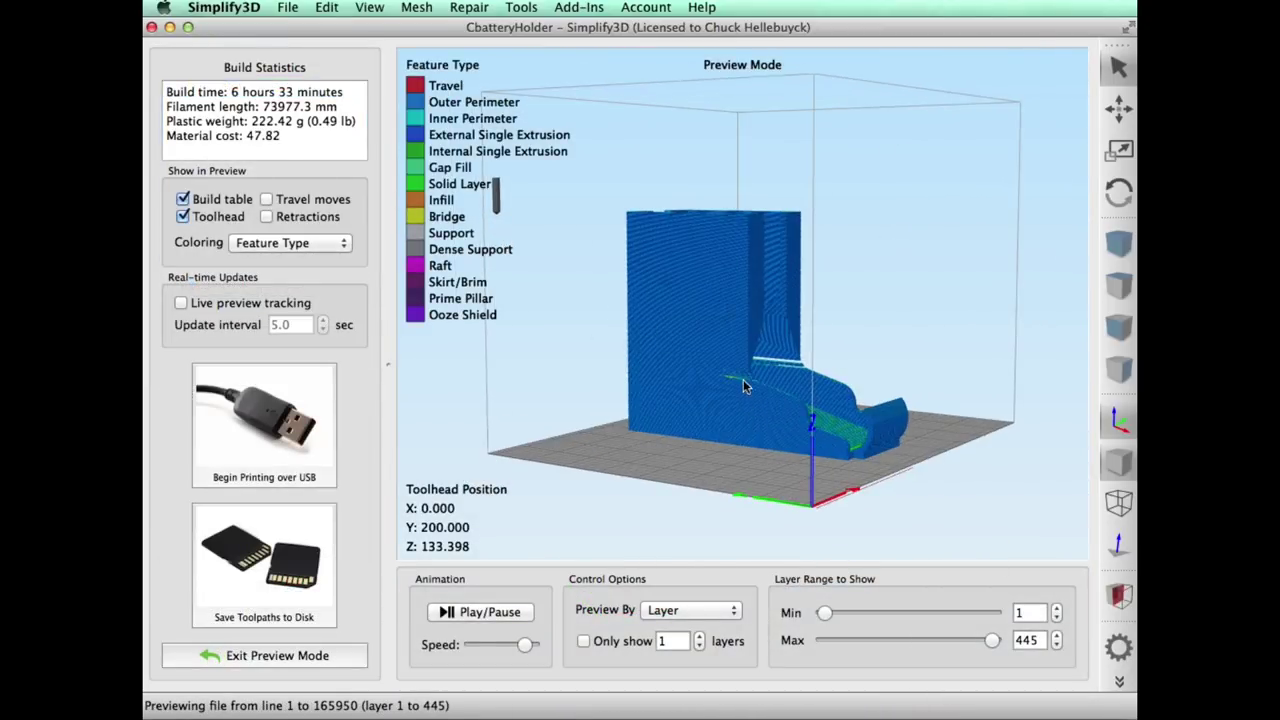
scroll(777, 429, up, 2)
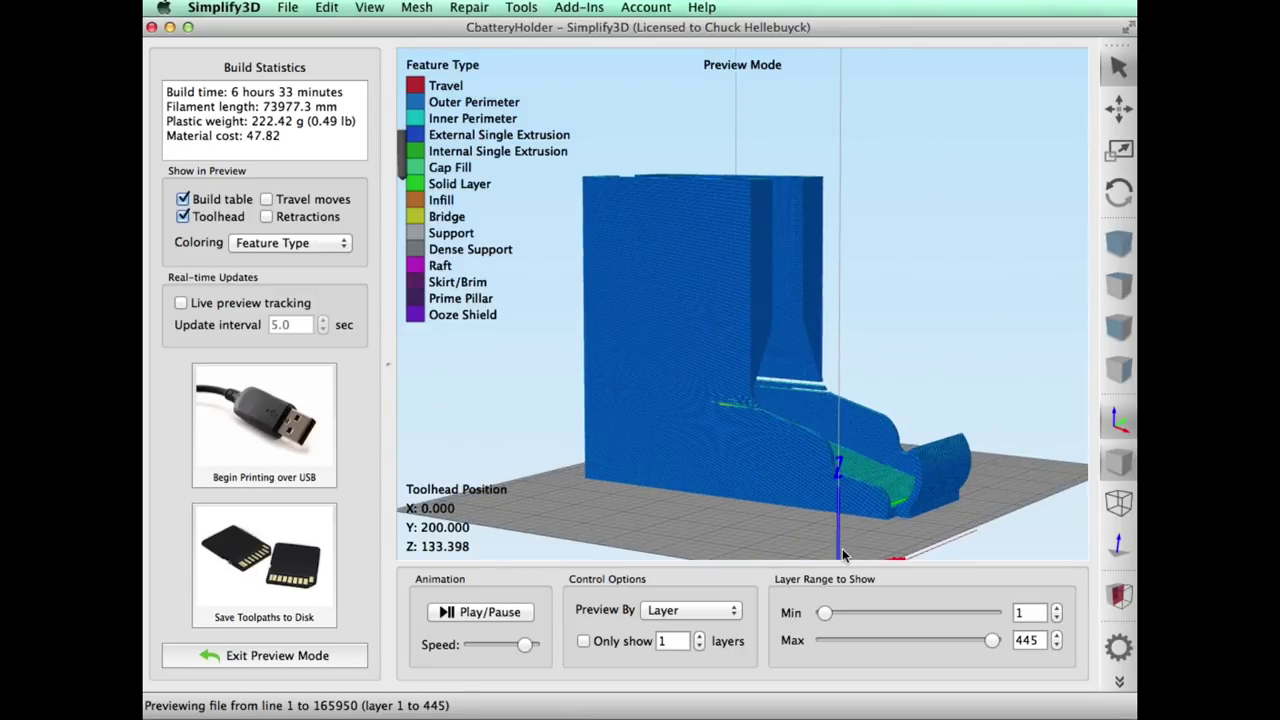
drag(843, 556, 508, 560)
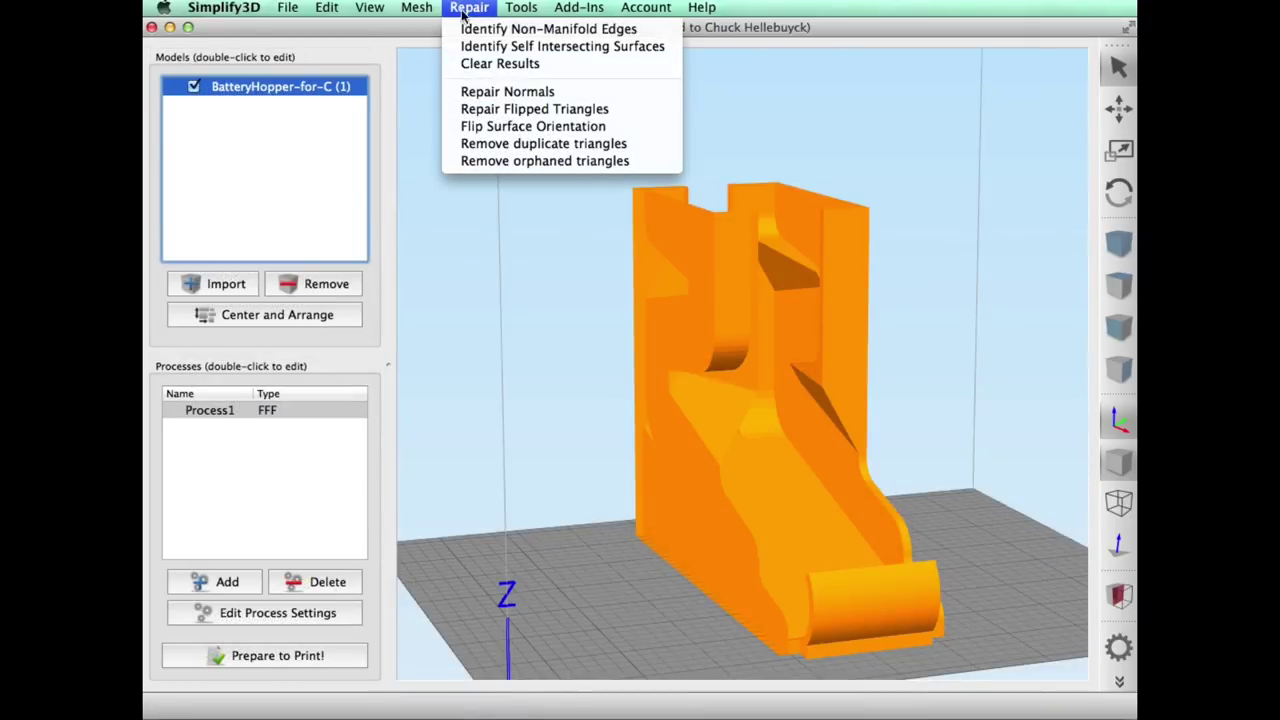
Repair the normals of the BatteryHopper-for-C model and check its toolpath preview again
click(507, 91)
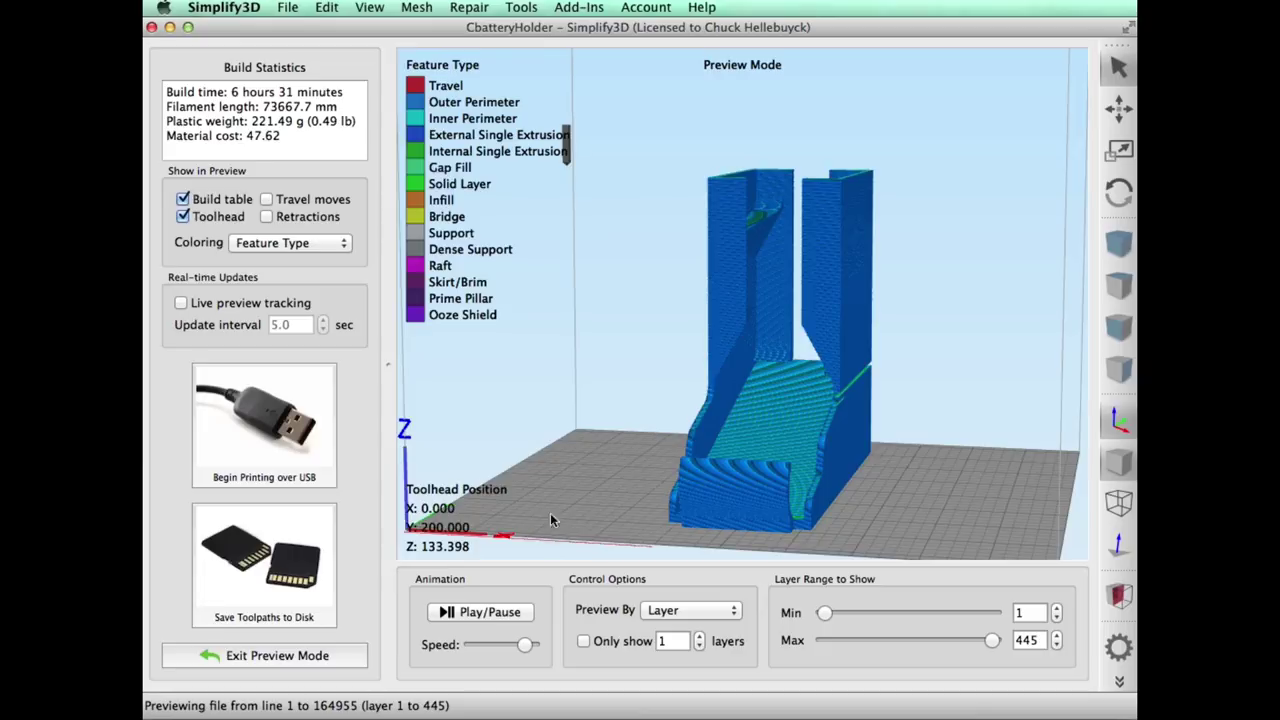
drag(550, 520, 426, 540)
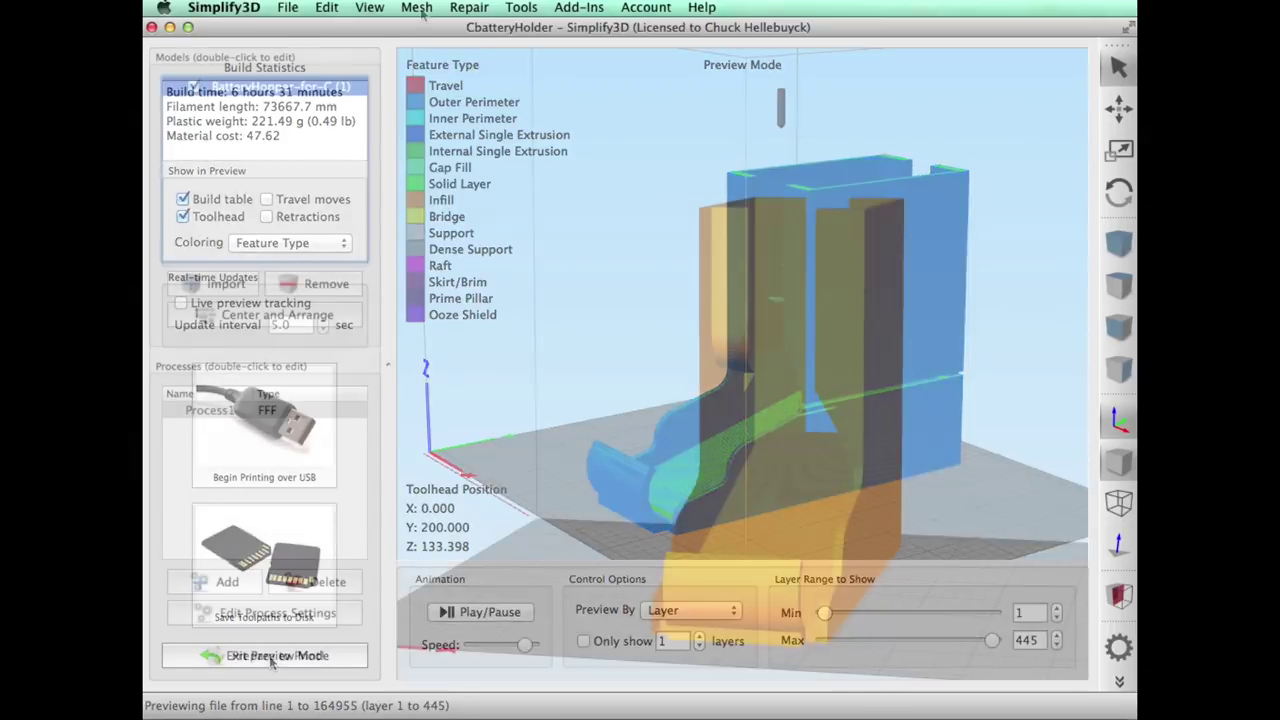
Separate the BatteryHopper-for-C mesh into its connected surfaces and generate a new toolpath preview to inspect
click(417, 7)
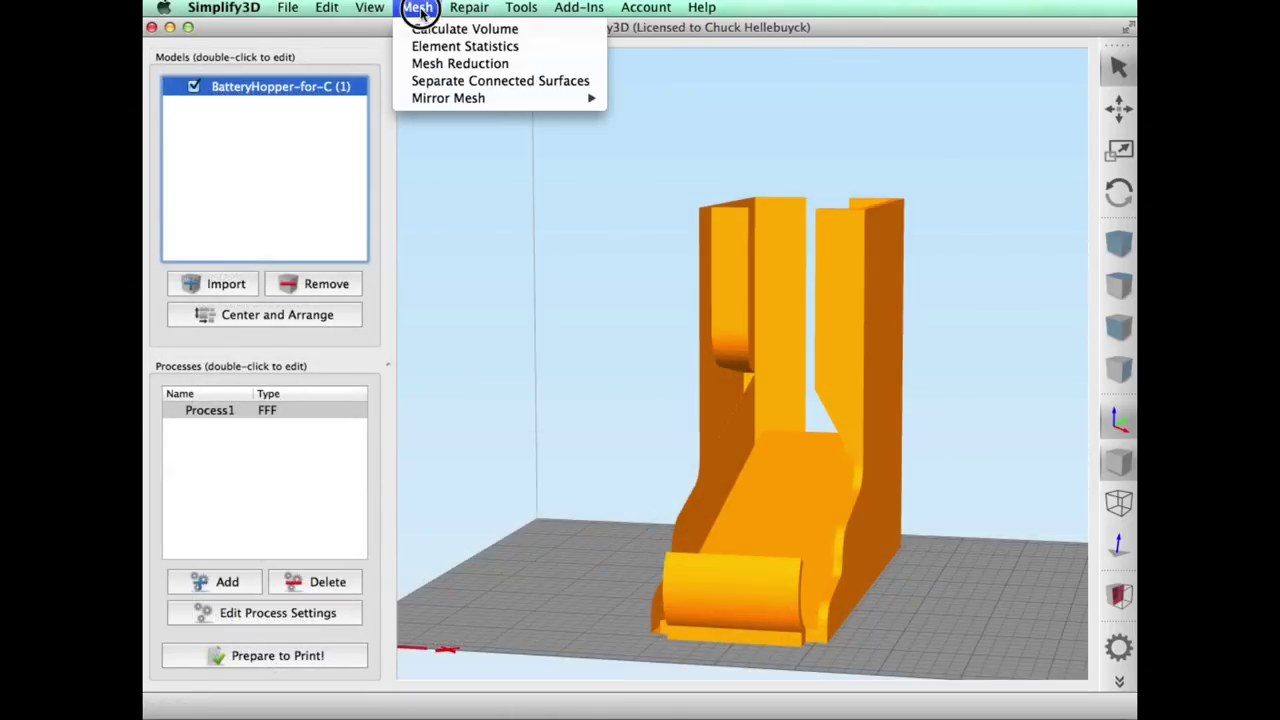
click(448, 82)
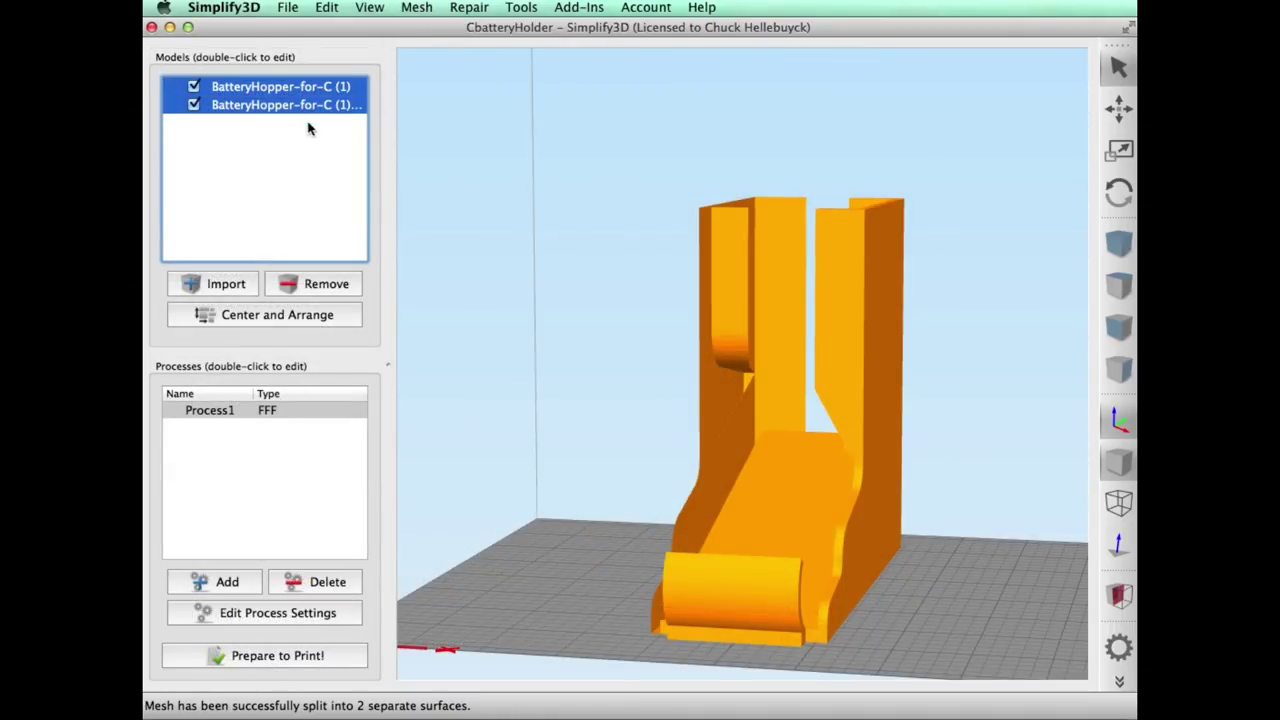
click(267, 658)
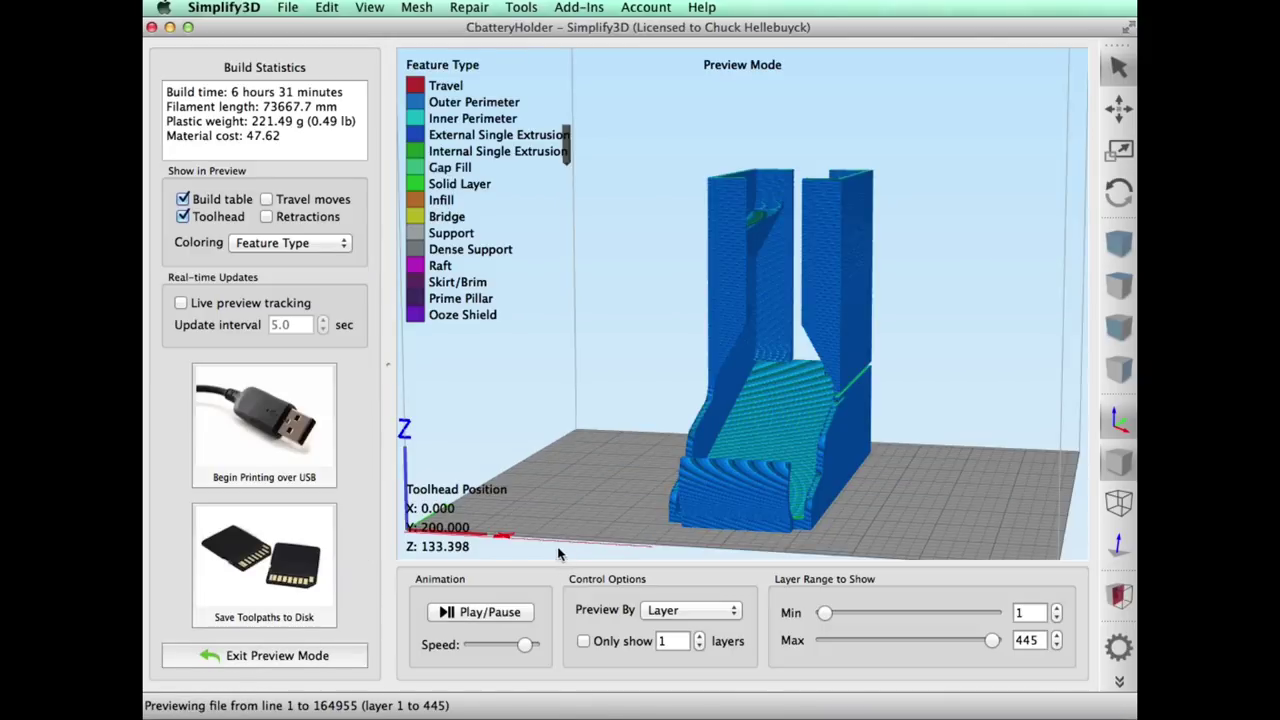
drag(558, 553, 427, 537)
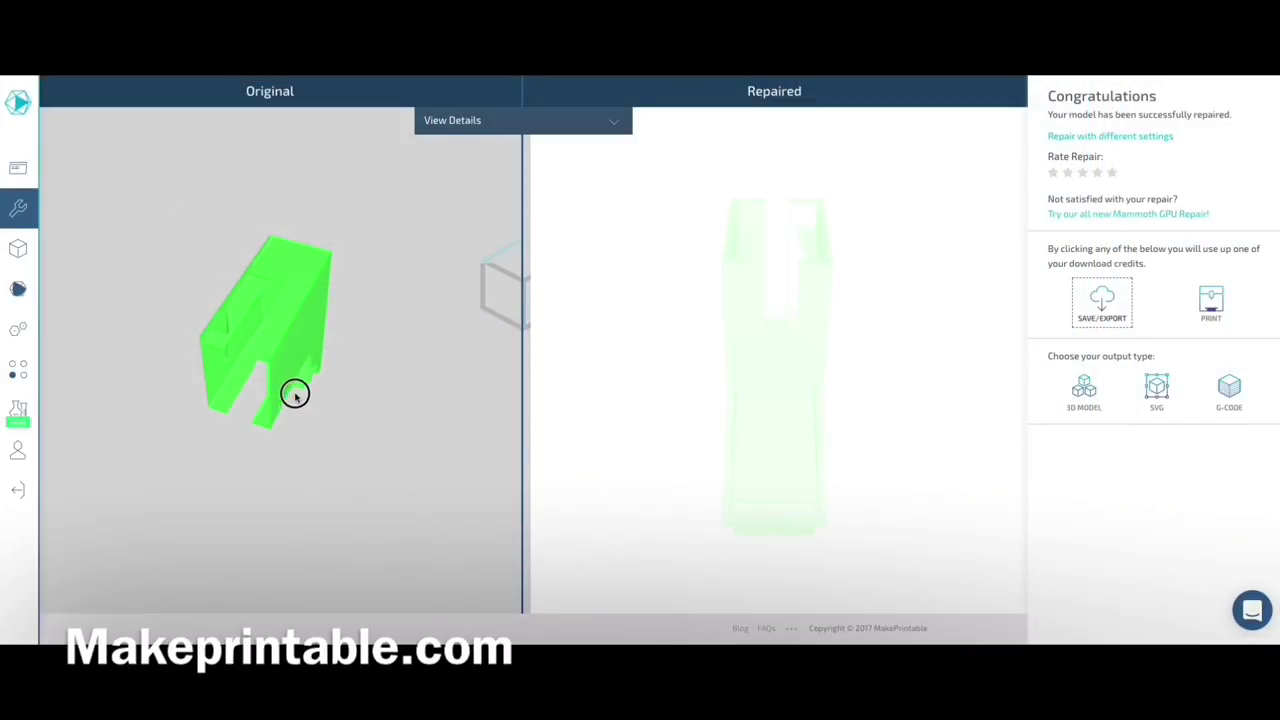
In MakePrintable, compare the original and repaired models and export the repaired one as a 3D model in STL format
mouse_move(274, 366)
mouse_down()
mouse_move(421, 365)
mouse_move(403, 323)
mouse_move(351, 389)
mouse_move(340, 374)
mouse_move(293, 376)
mouse_up()
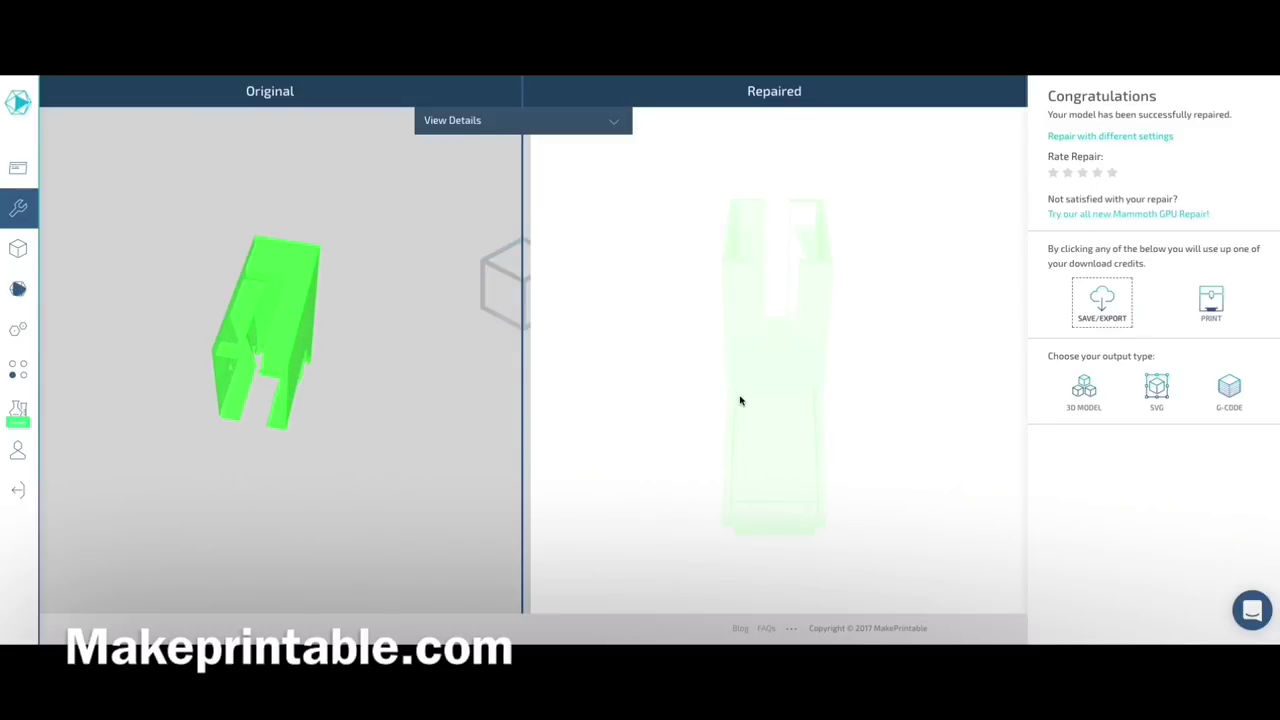
drag(748, 432, 768, 385)
click(1084, 390)
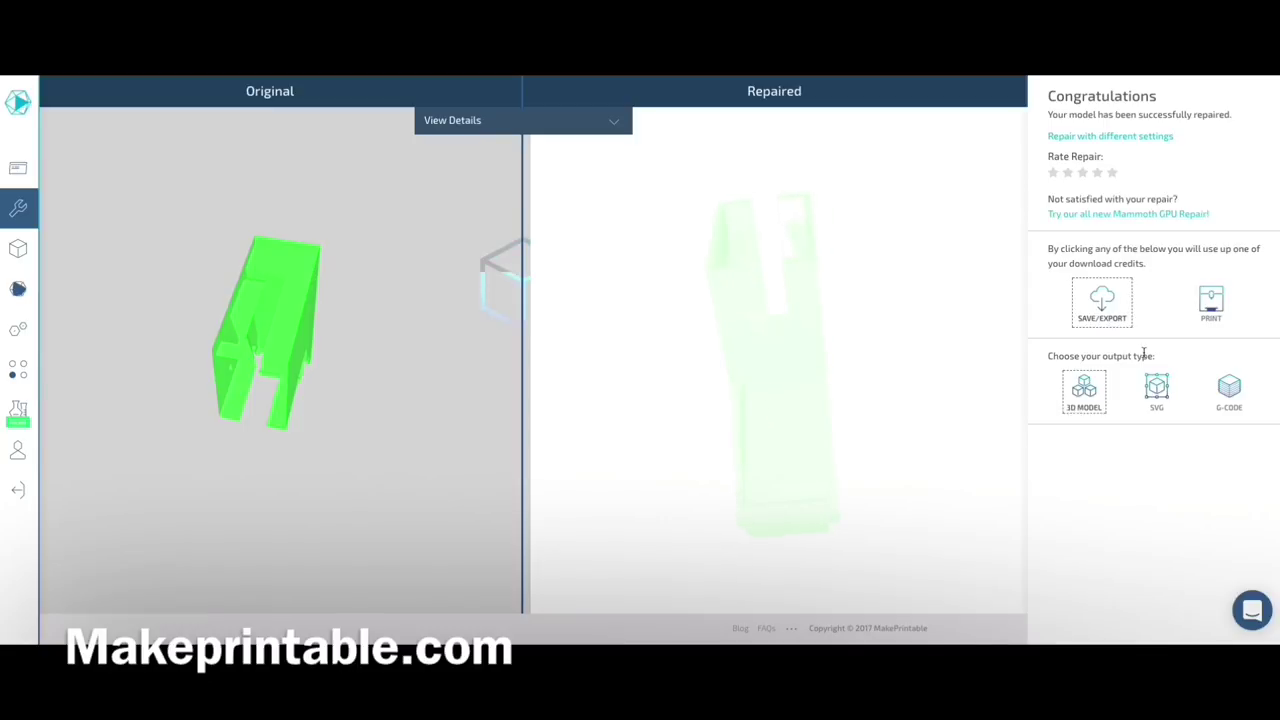
click(1102, 305)
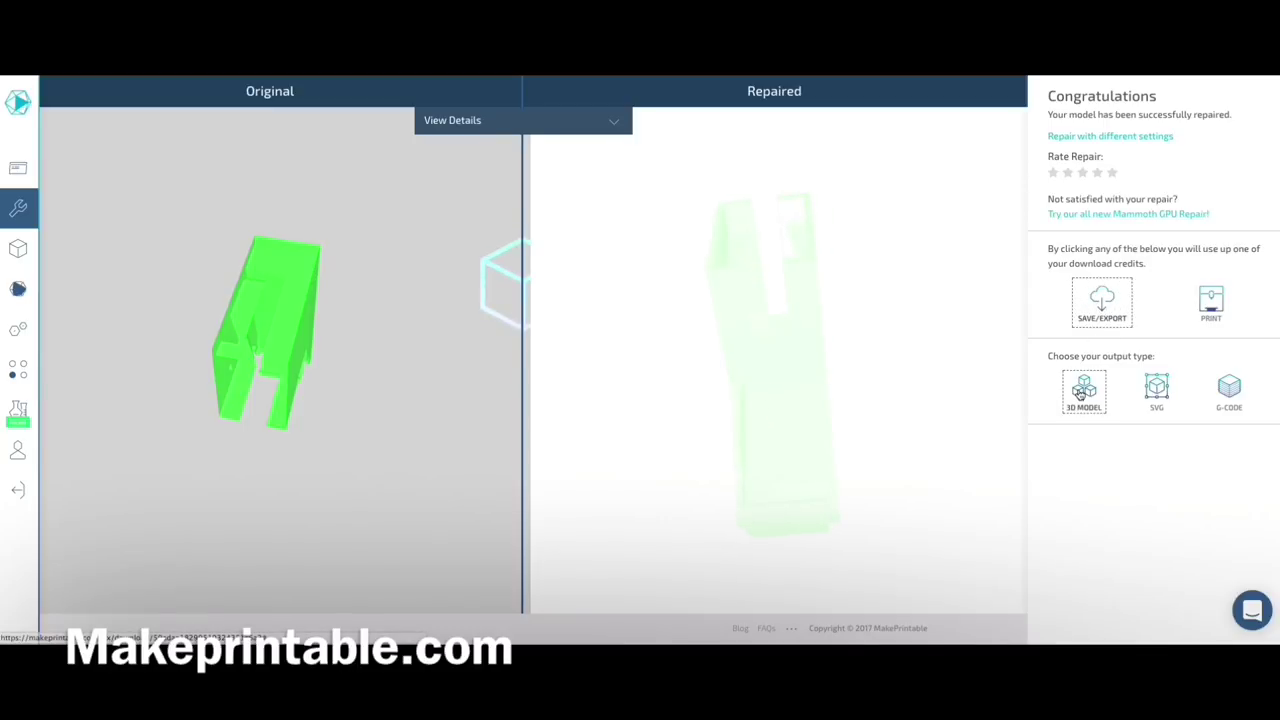
click(1084, 390)
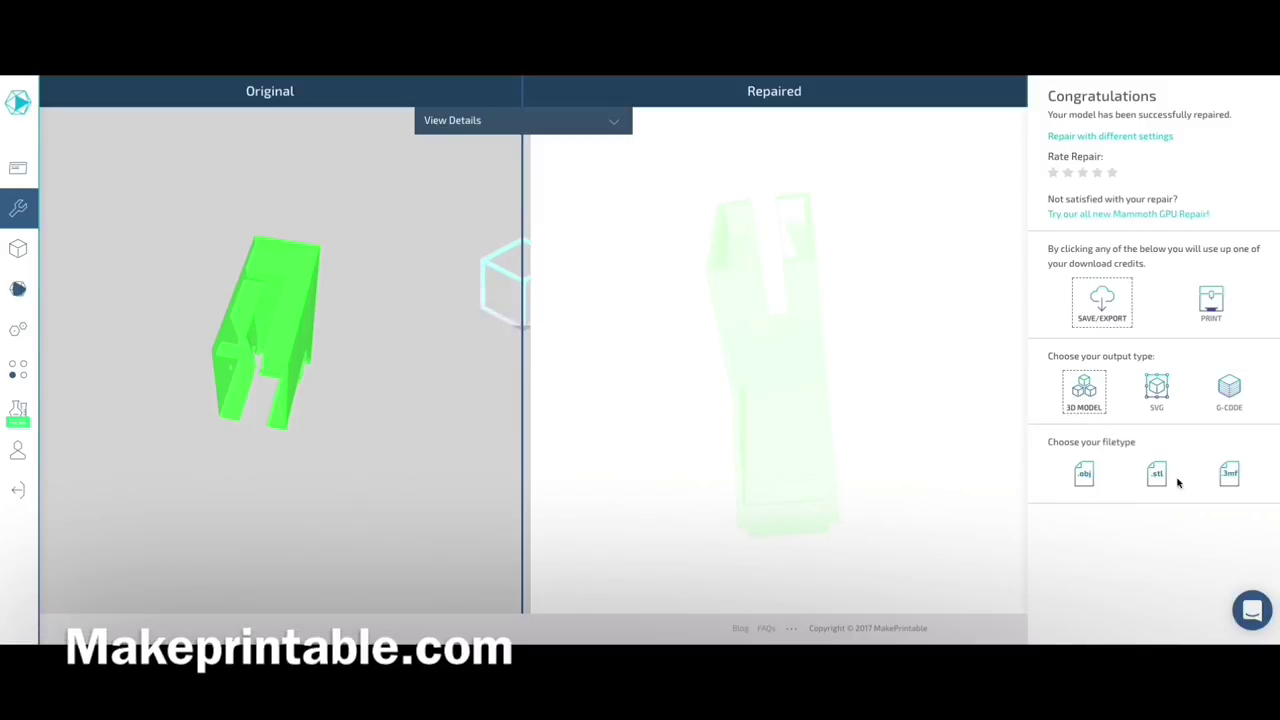
click(1160, 475)
click(1079, 584)
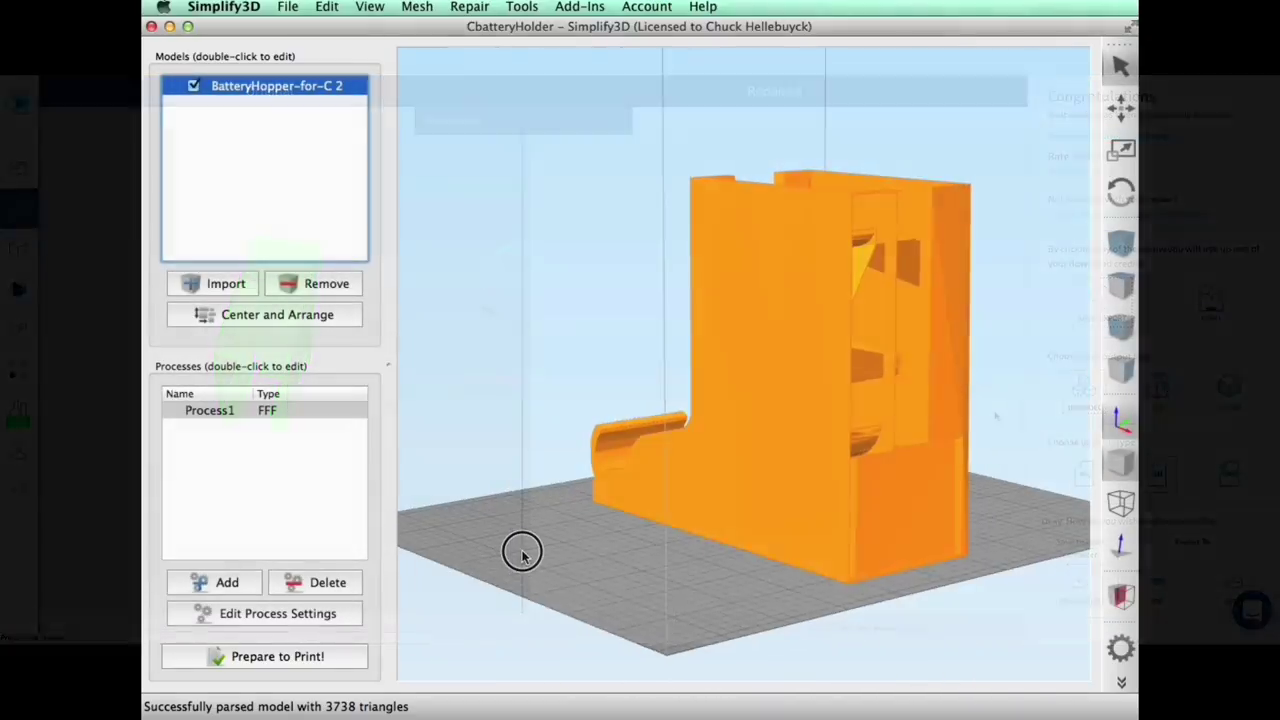
In Simplify3D, inspect the BatteryHopper-for-C 2 model, slice it and check its toolpath preview from behind
drag(522, 553, 808, 377)
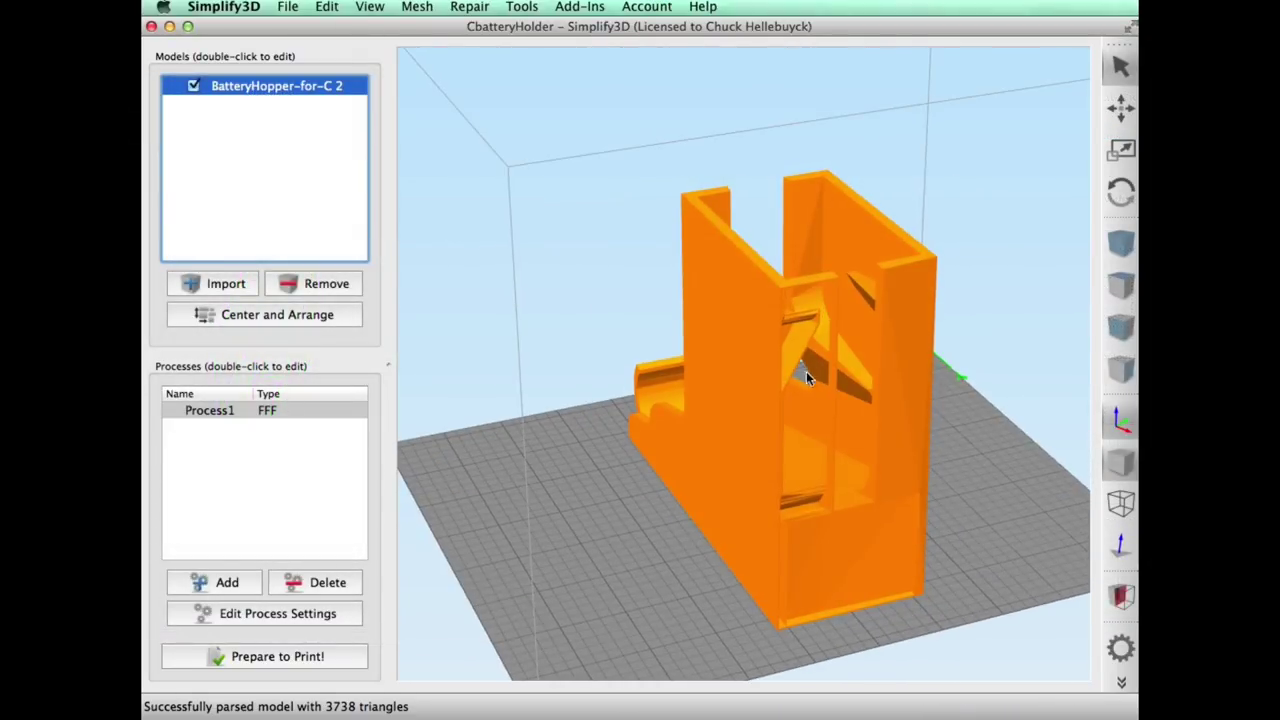
drag(715, 478, 880, 535)
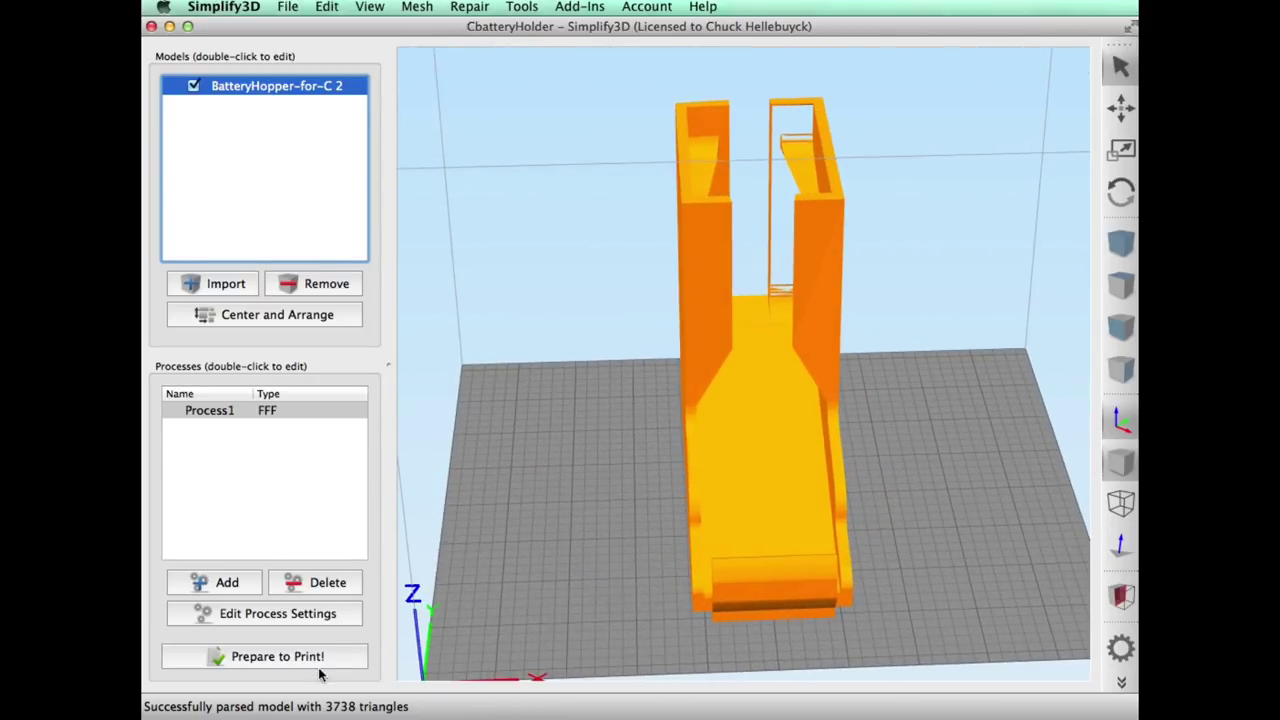
click(335, 658)
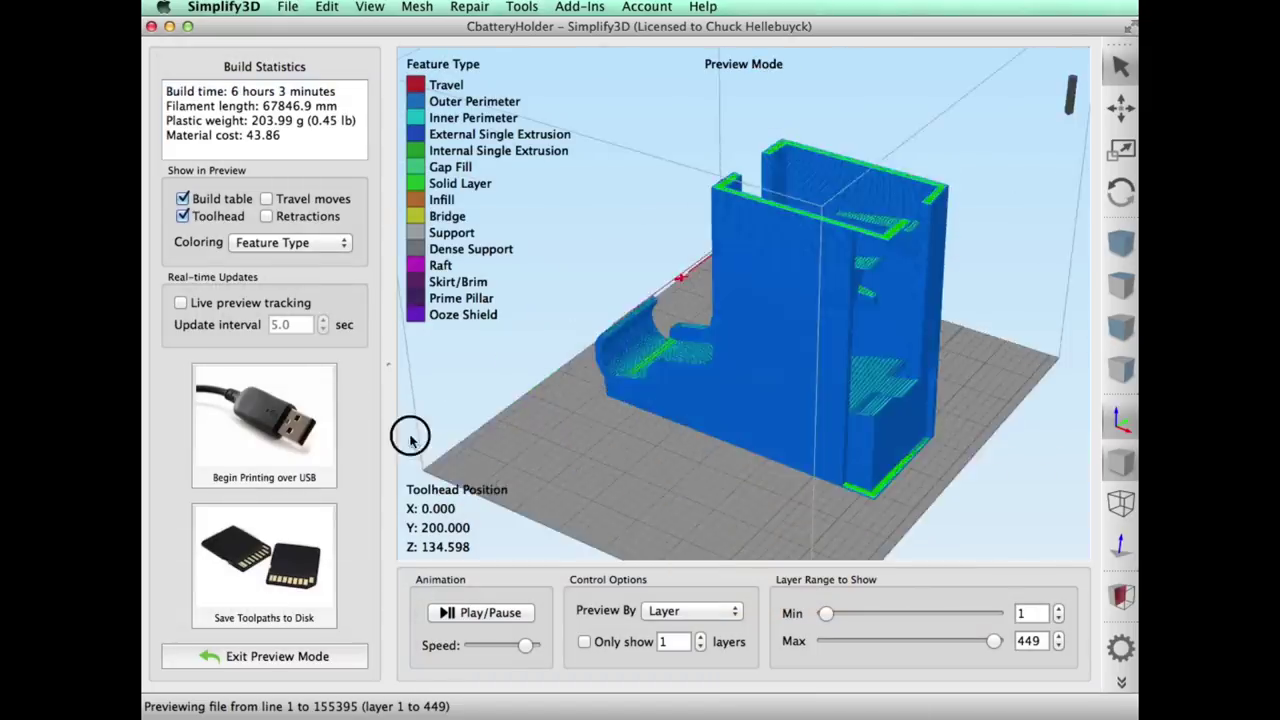
drag(409, 434, 577, 449)
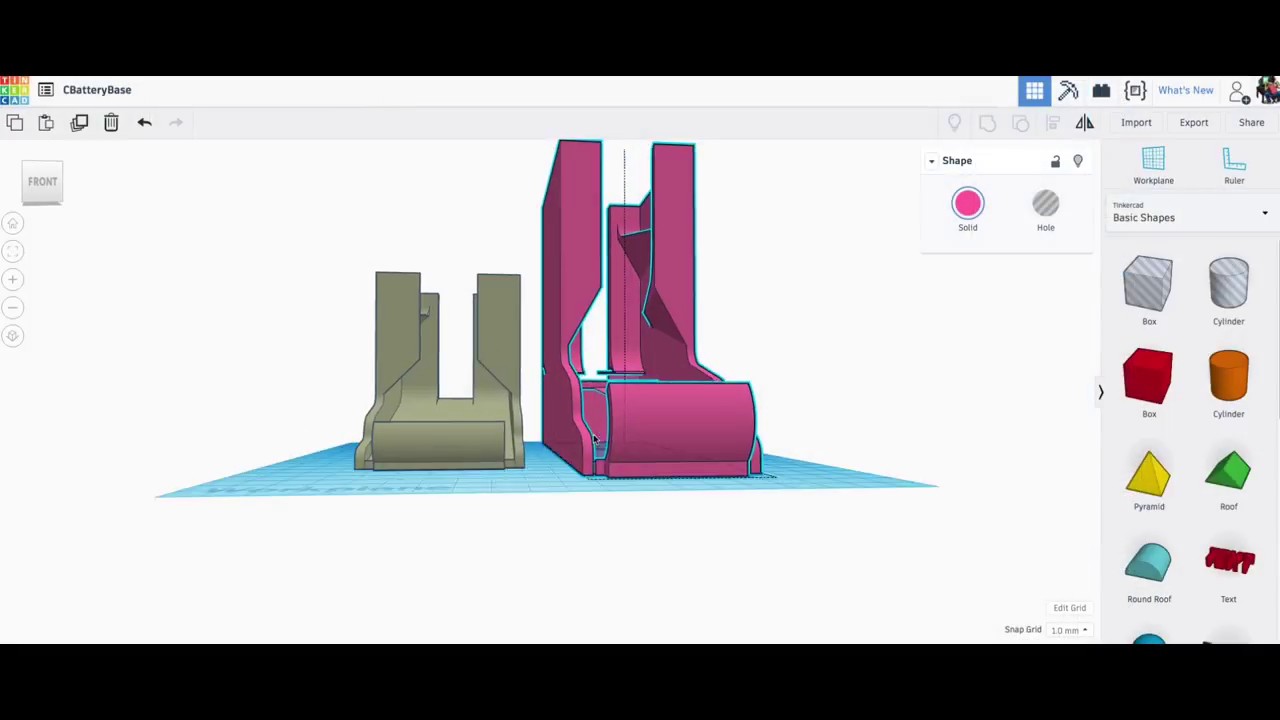
In Tinkercad, examine the pink battery holder beside the smaller olive one from the front and side
right_drag(594, 440, 737, 580)
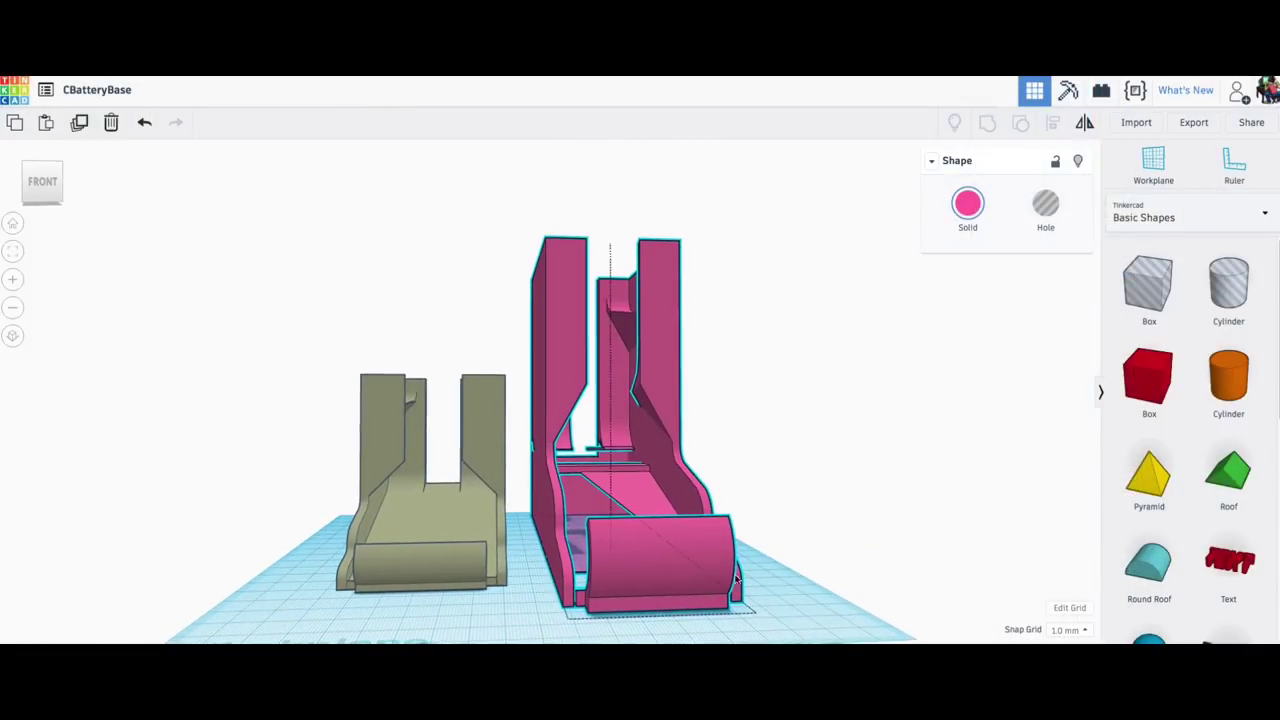
right_drag(612, 612, 344, 601)
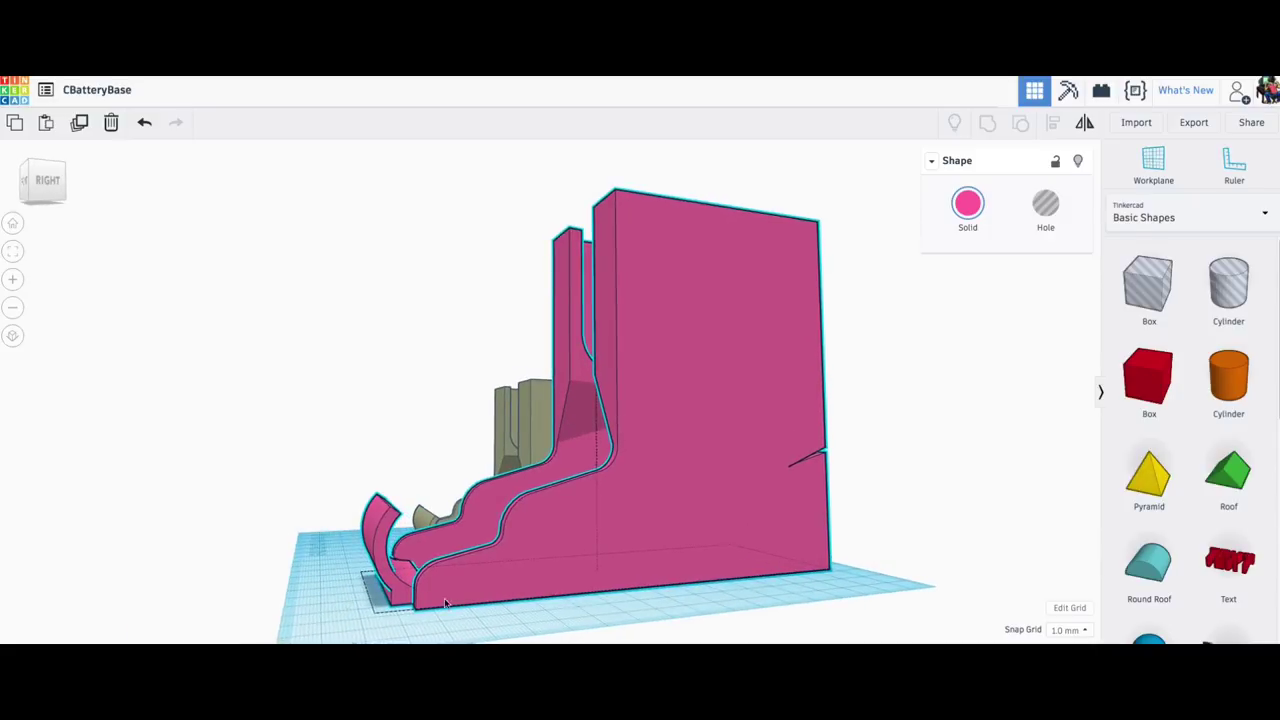
right_drag(446, 603, 600, 620)
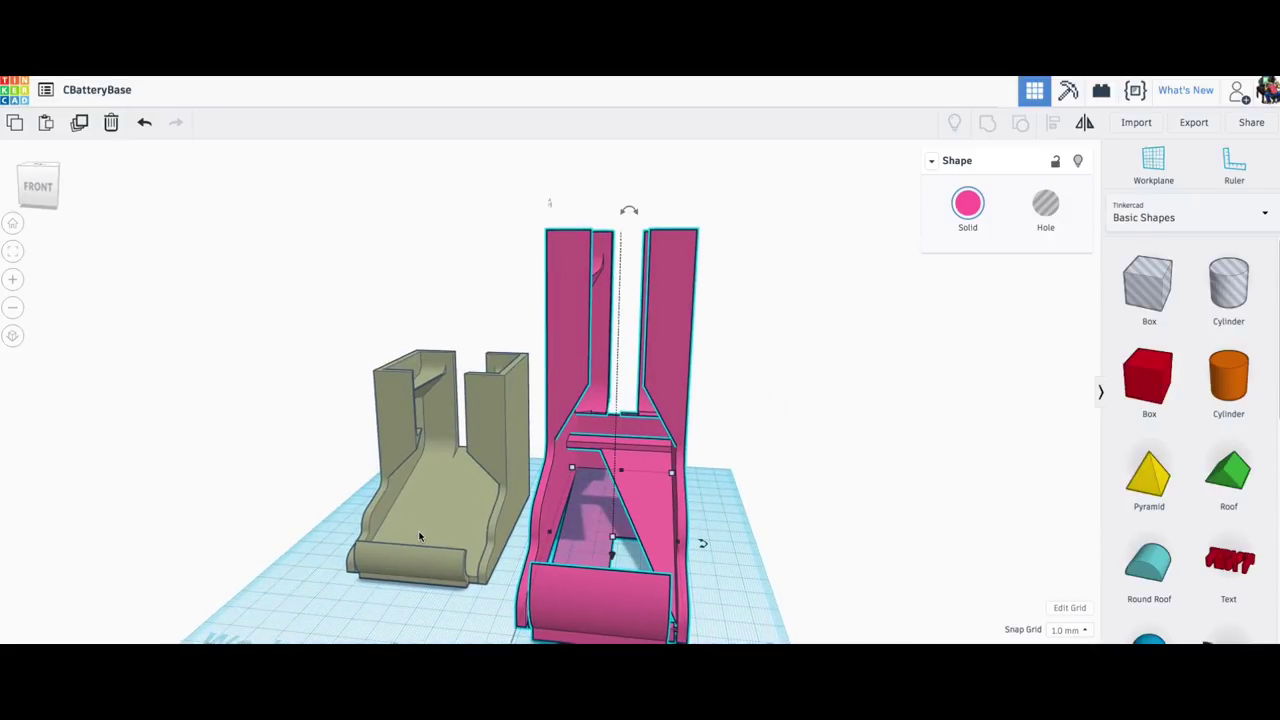
Move the smaller olive holder onto the pink holder so they overlap, and turn the pink one into a hole
drag(425, 529, 589, 557)
right_drag(589, 557, 724, 207)
click(725, 208)
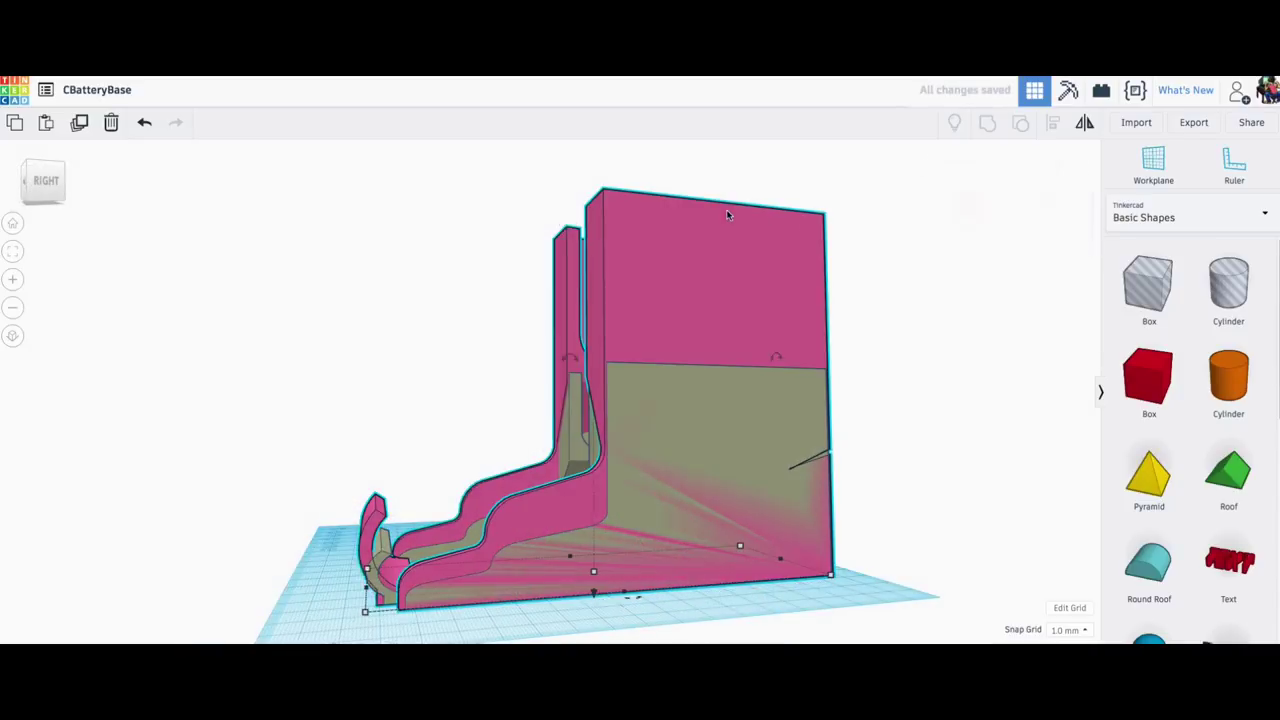
click(1045, 203)
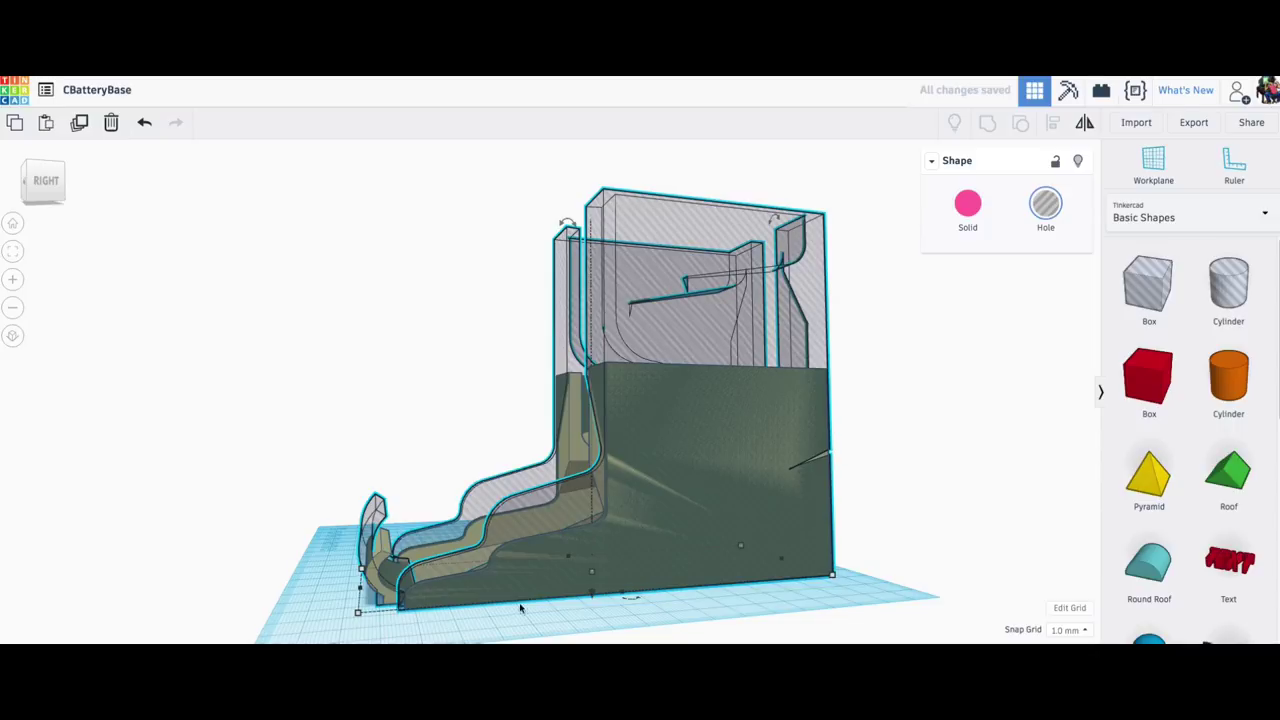
key(ctrl+g)
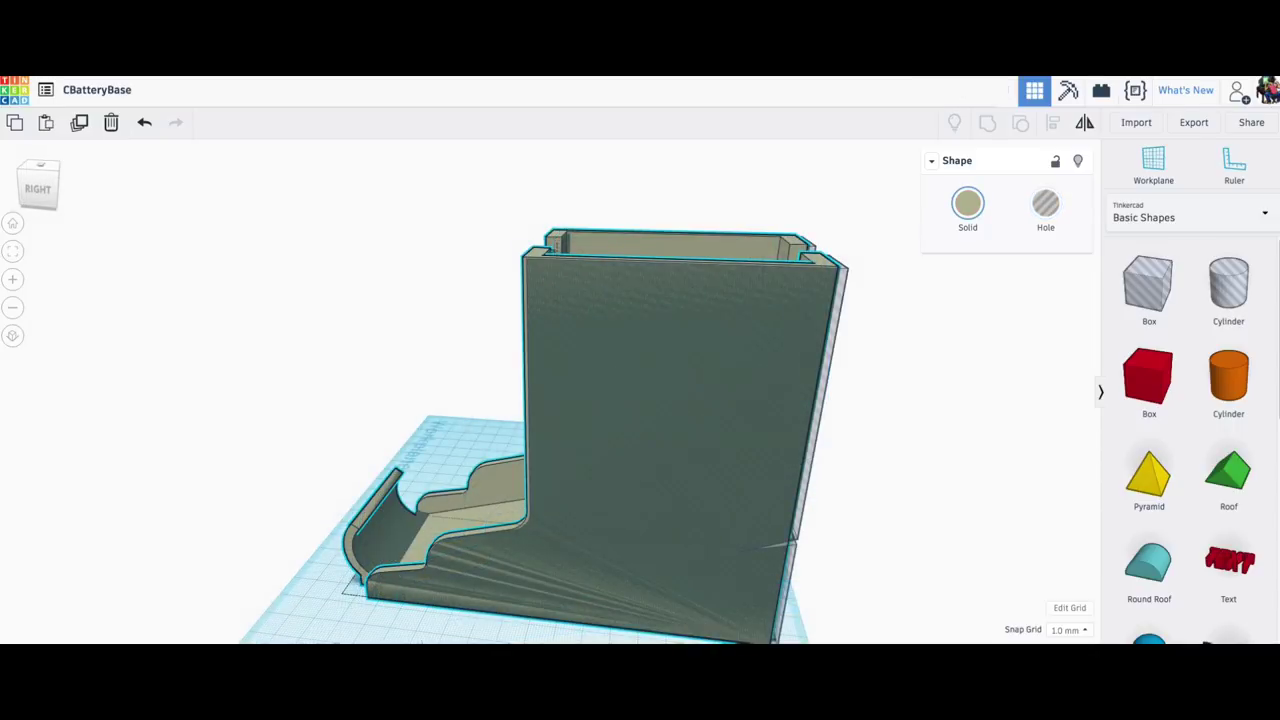
Resize the olive holder's base to 165 by 58 mm to match the reference holder, checking the fit from behind
scroll(737, 609, down, 3)
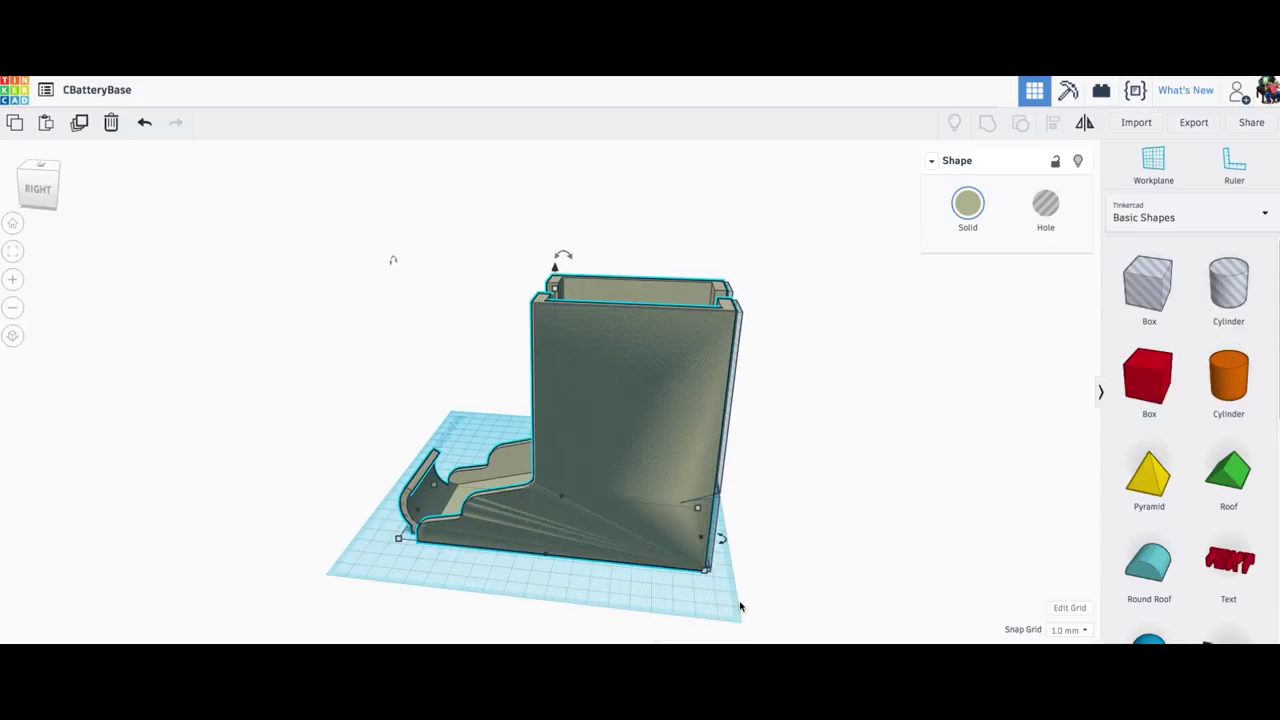
drag(705, 572, 711, 573)
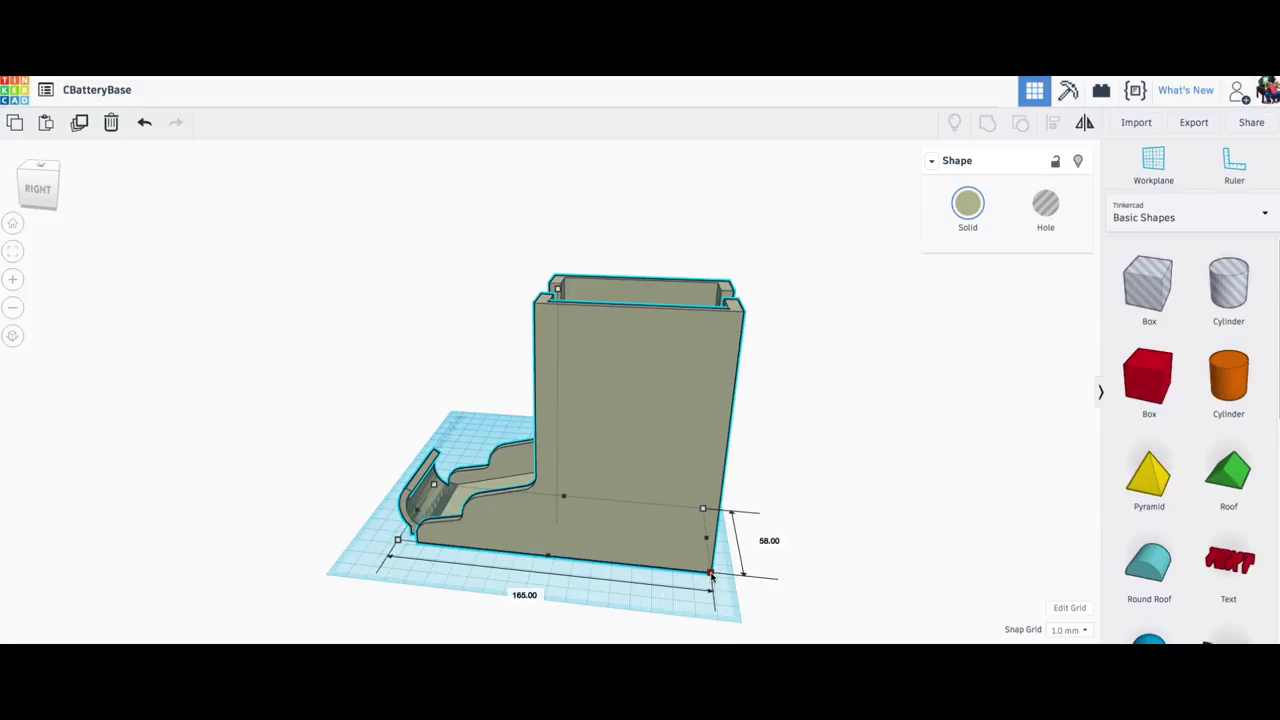
right_drag(646, 620, 420, 643)
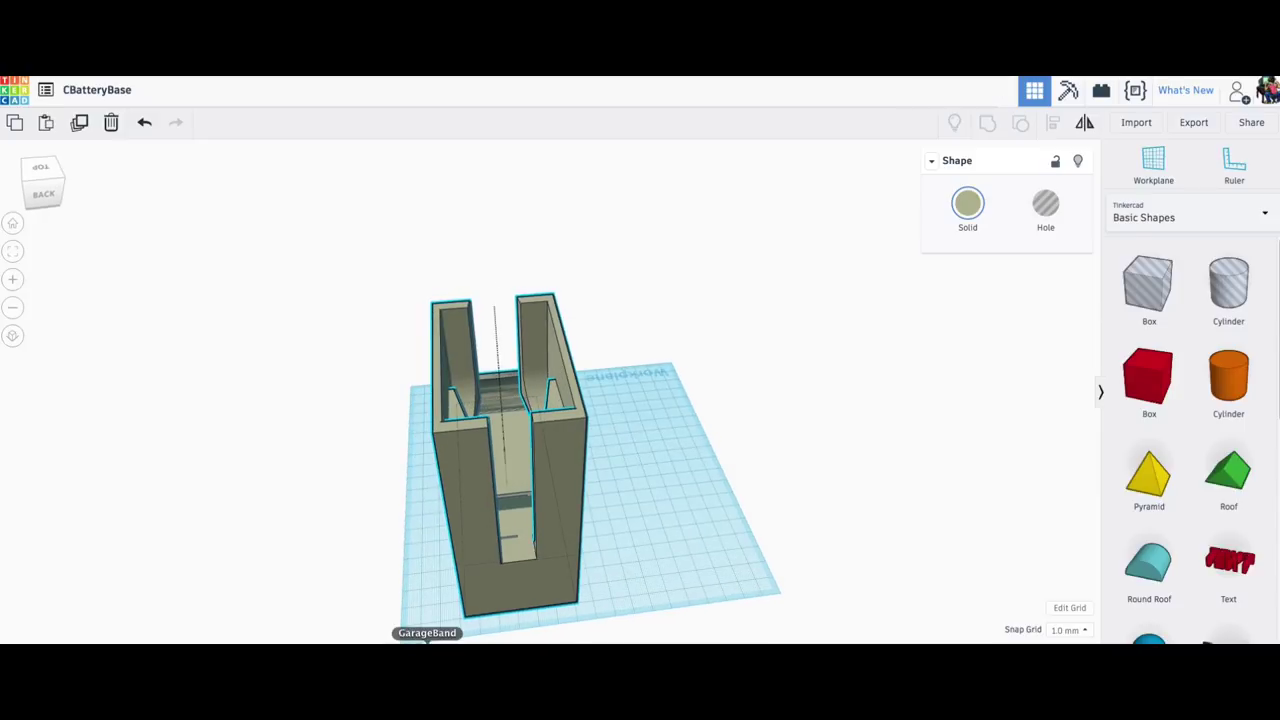
right_drag(449, 595, 703, 540)
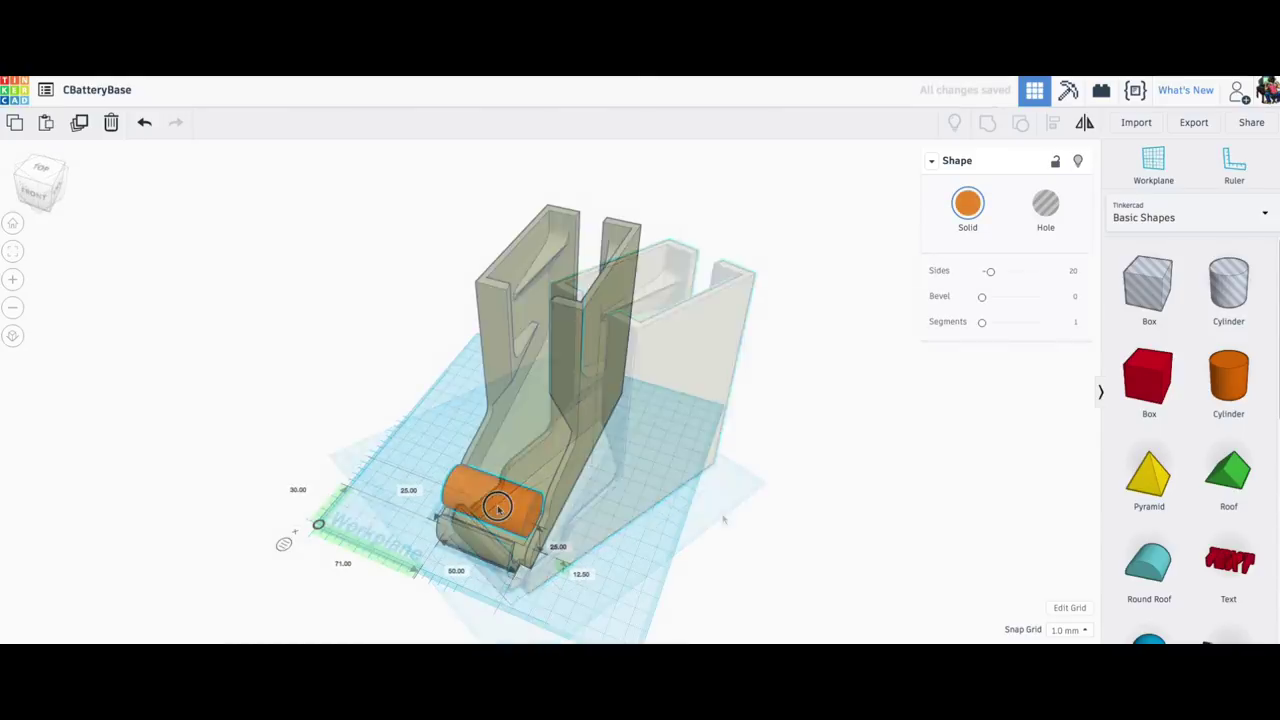
Place the orange battery cylinder in the front tray, offset 74 mm and 25 mm from the ruler origin
drag(497, 508, 500, 511)
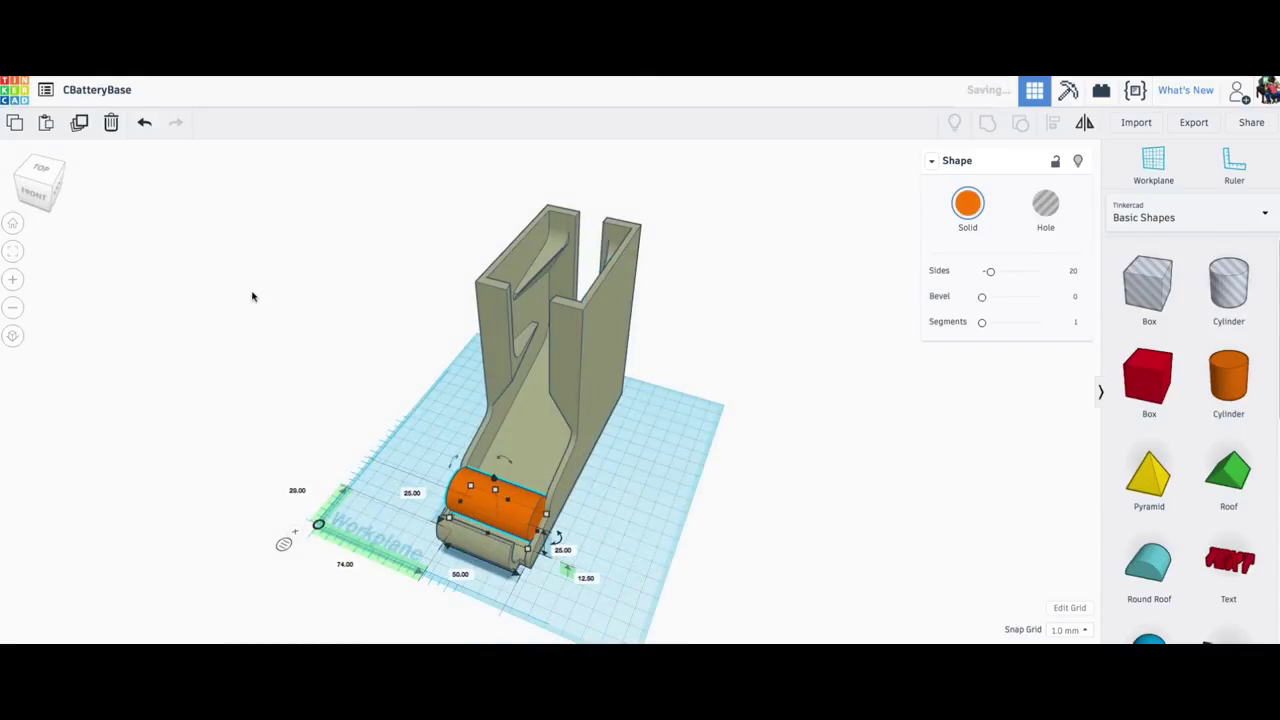
click(15, 253)
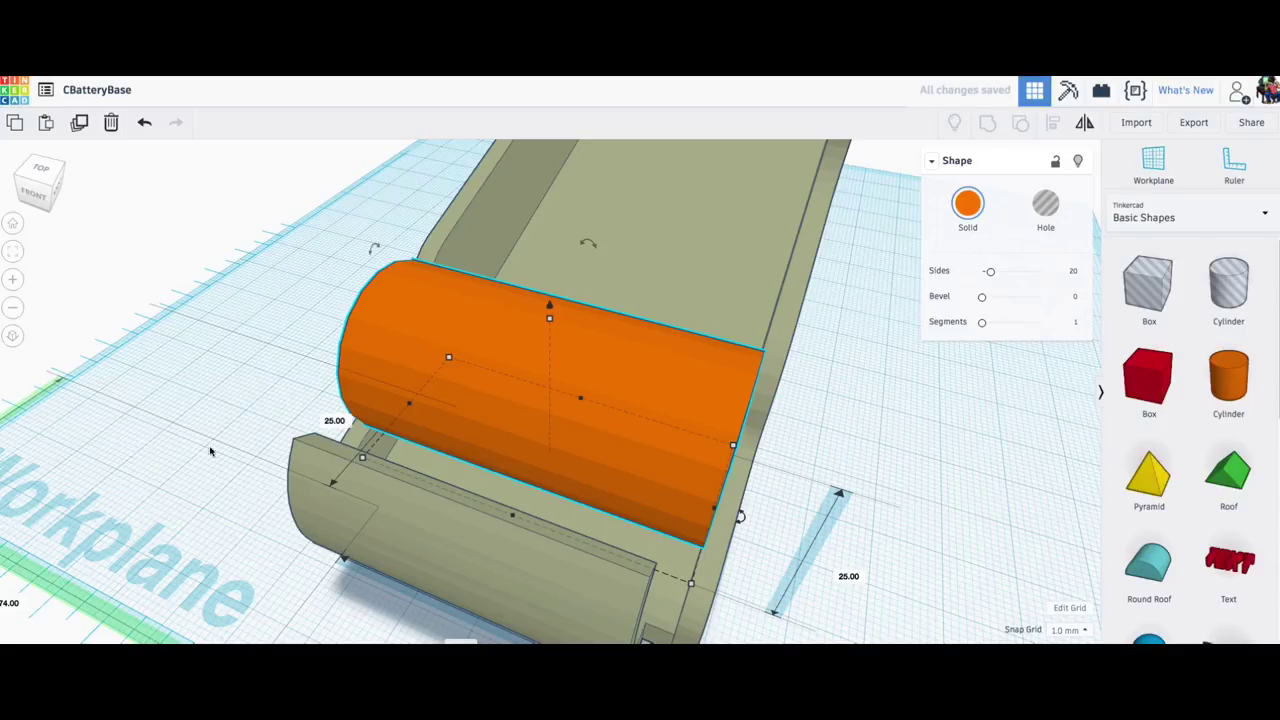
right_drag(210, 452, 175, 422)
right_drag(258, 447, 455, 391)
Show the holder as a hole and examine how the battery cylinders fit along its inner ramps
click(453, 470)
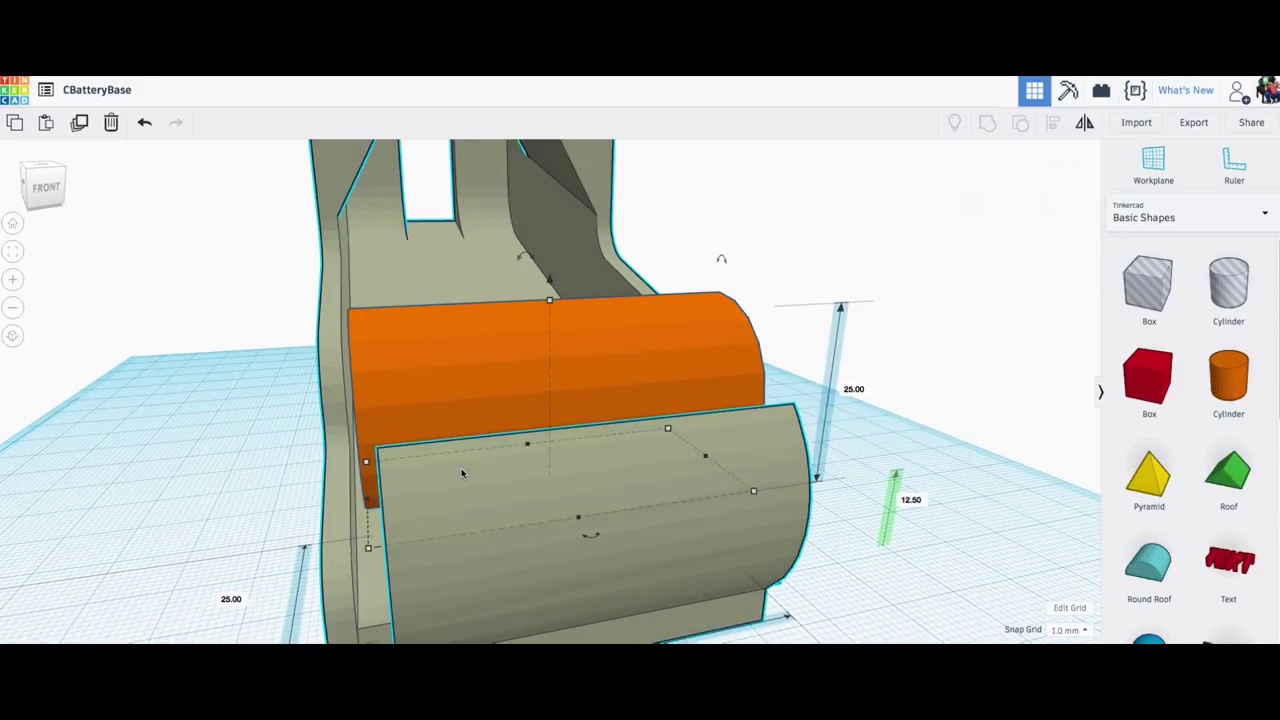
click(1048, 205)
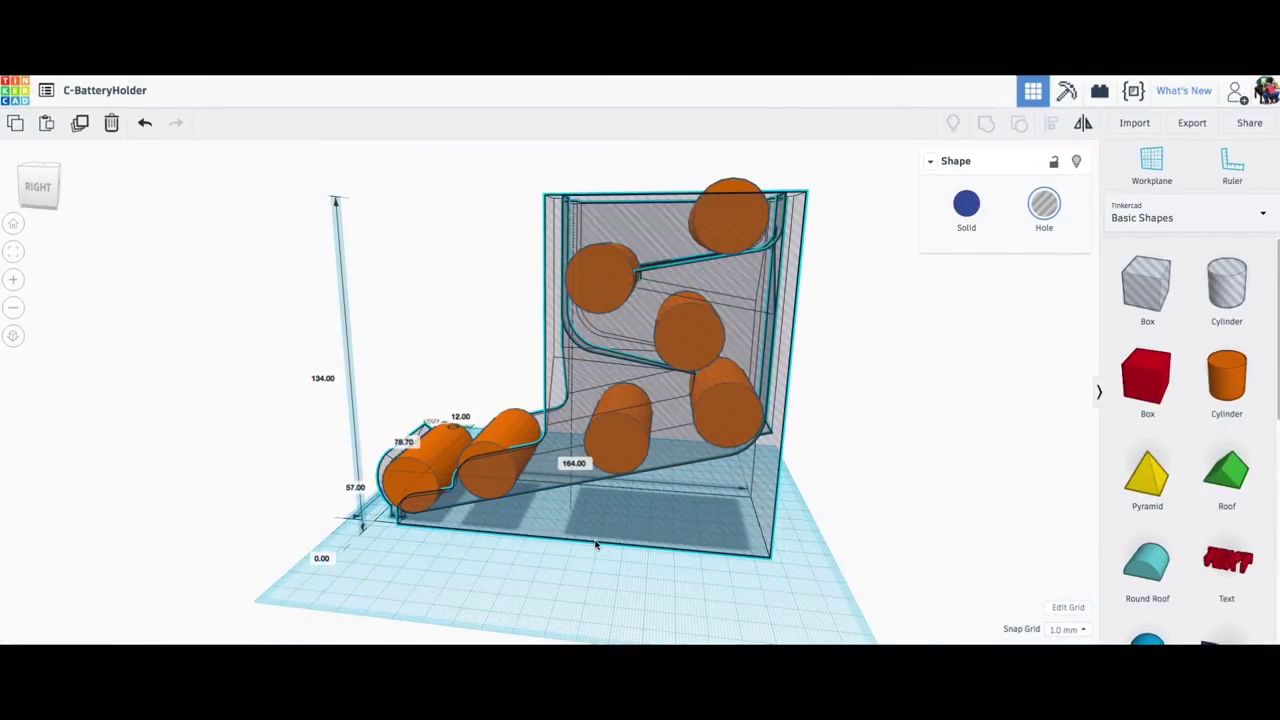
right_drag(596, 545, 771, 519)
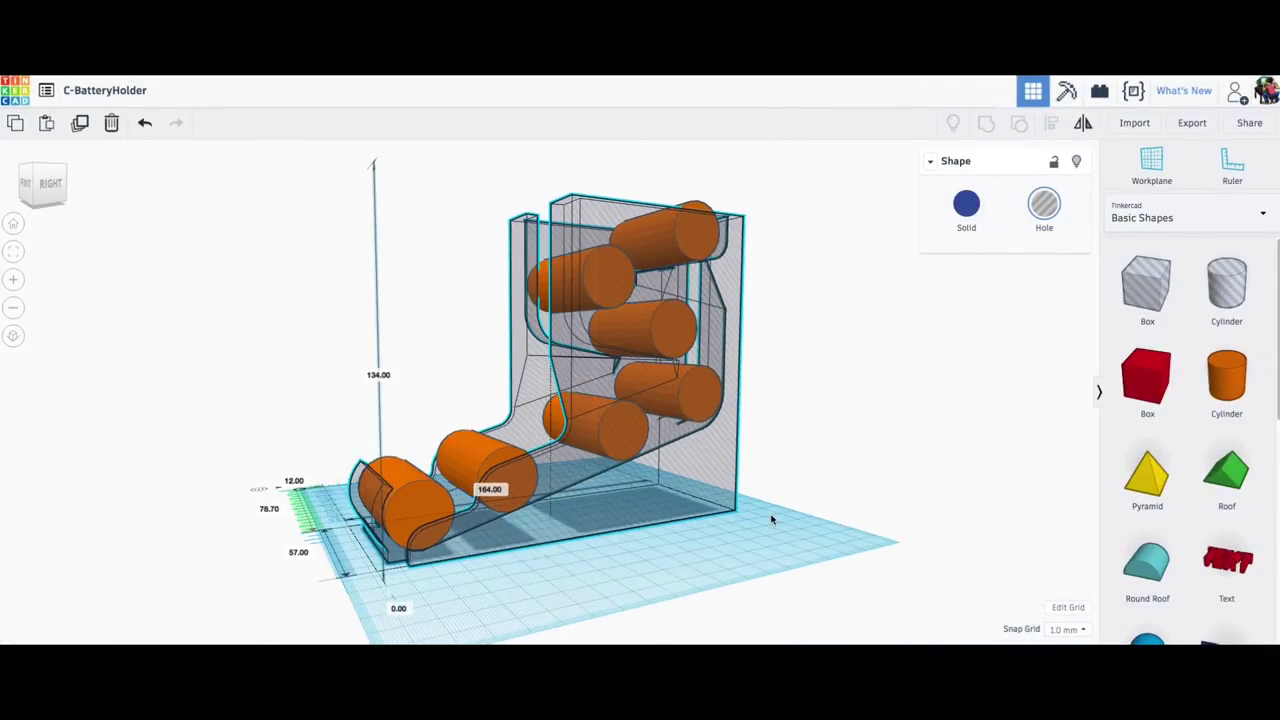
right_drag(771, 519, 671, 460)
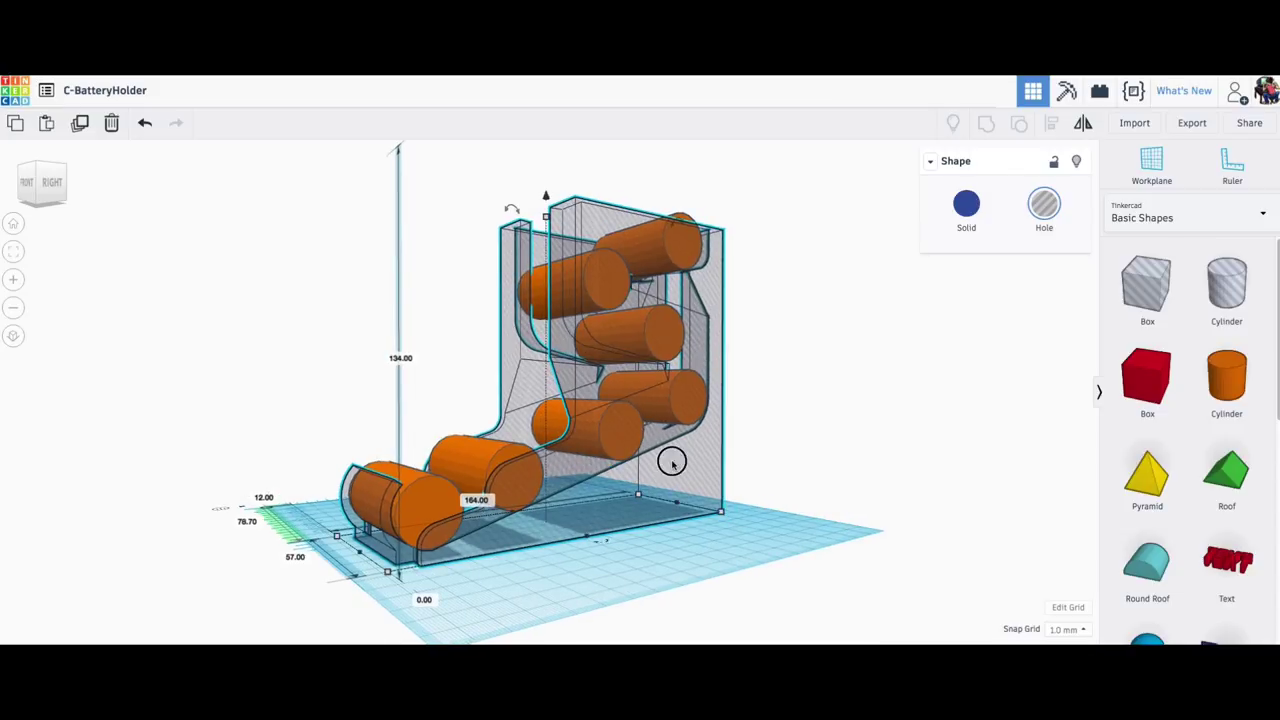
Return the C-BatteryHolder body to solid and export only the selected shape as an STL file
click(967, 205)
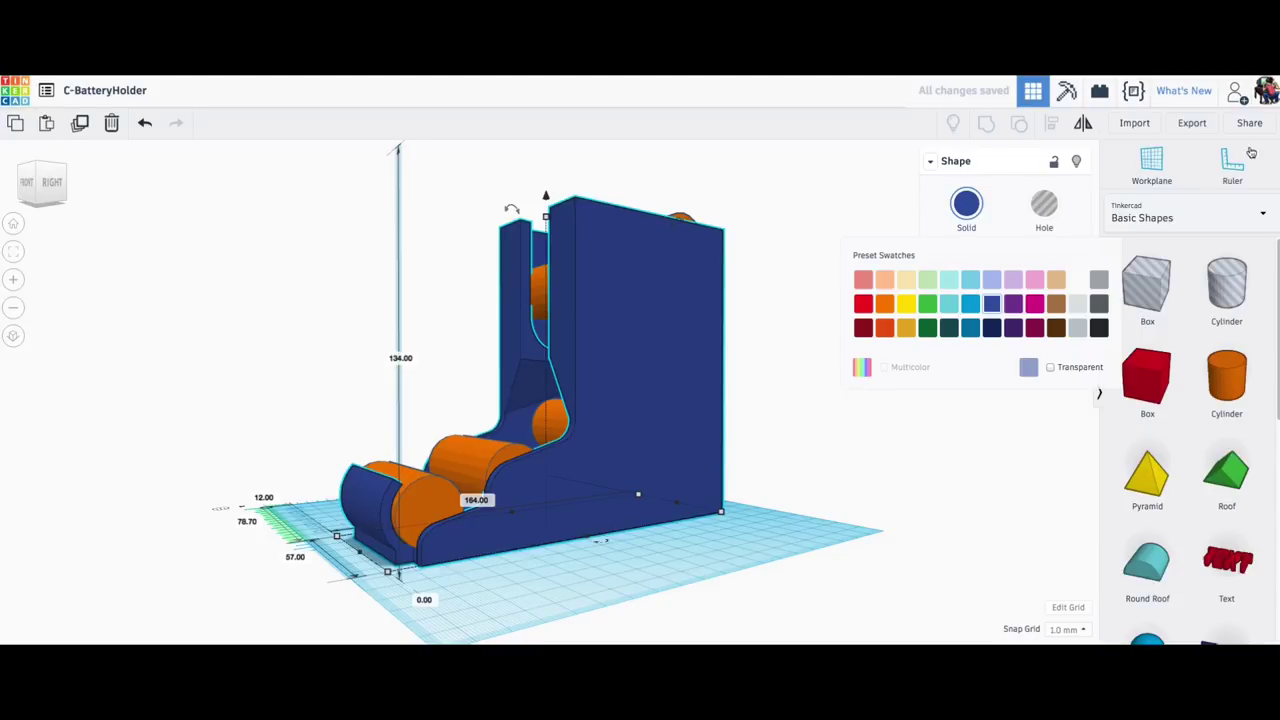
click(1192, 123)
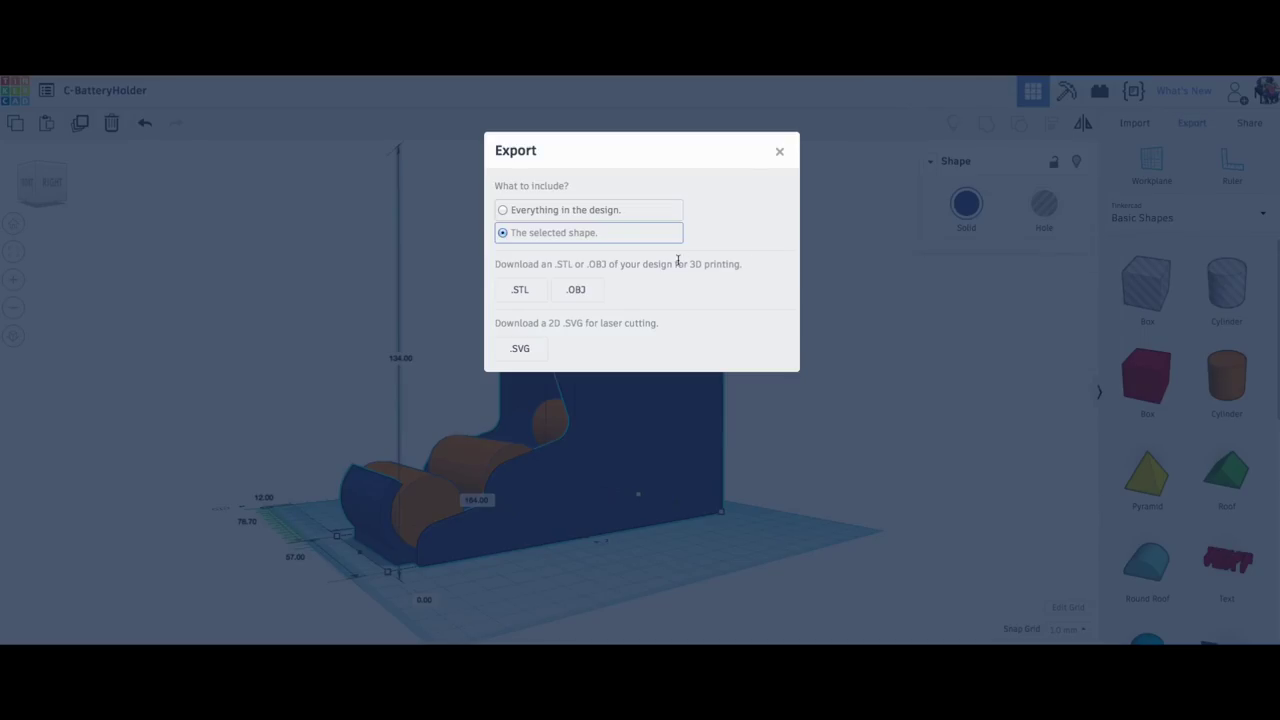
click(517, 300)
click(528, 295)
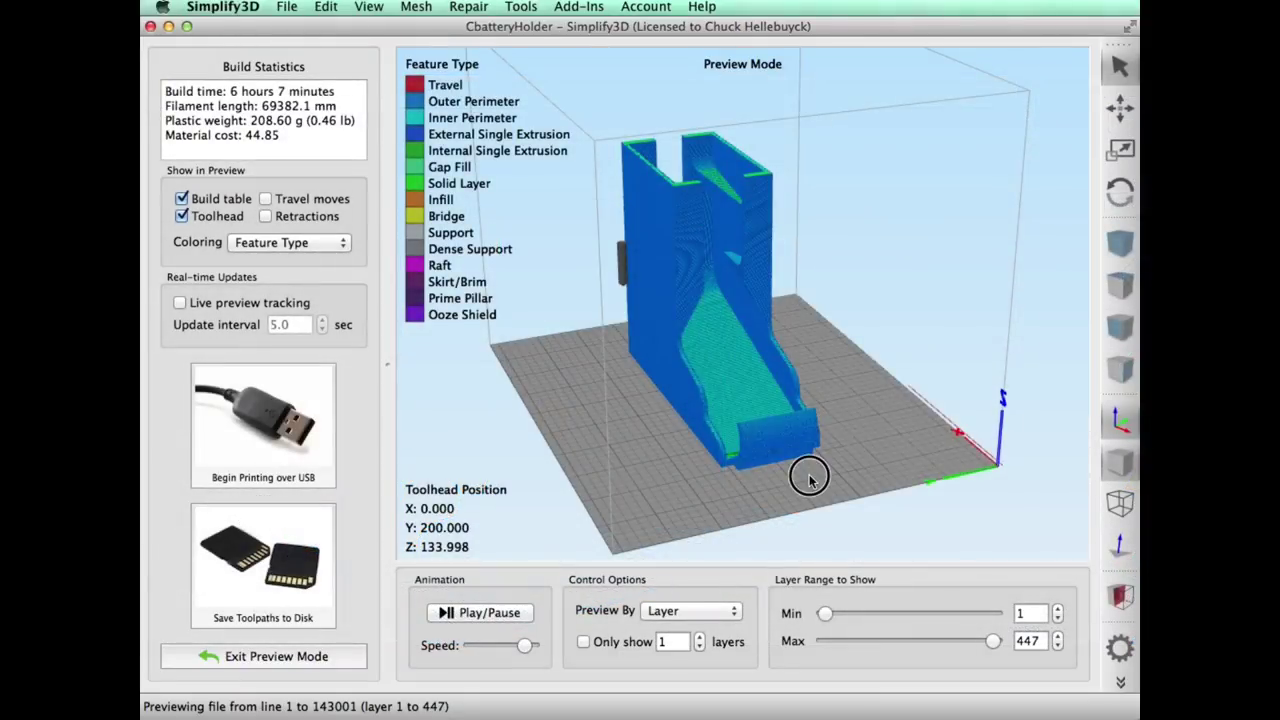
In Simplify3D, examine the rebuilt holder's toolpath preview from several angles
drag(810, 478, 845, 535)
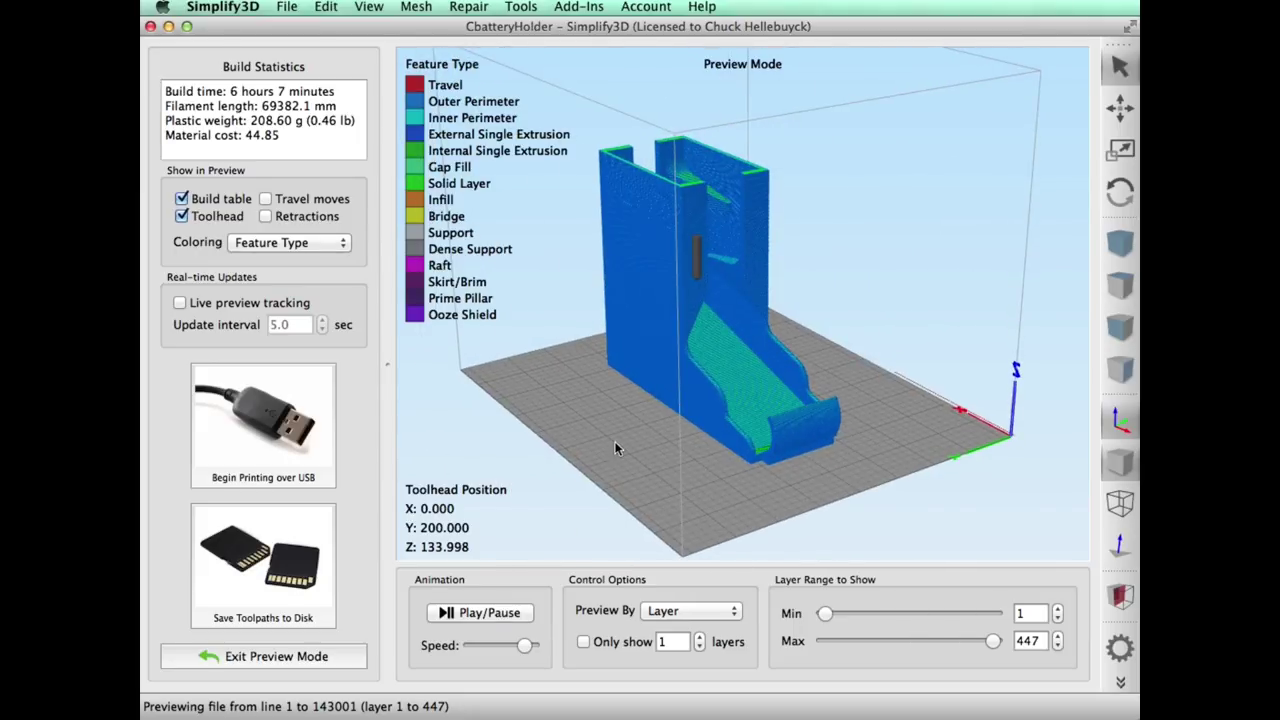
drag(617, 449, 478, 436)
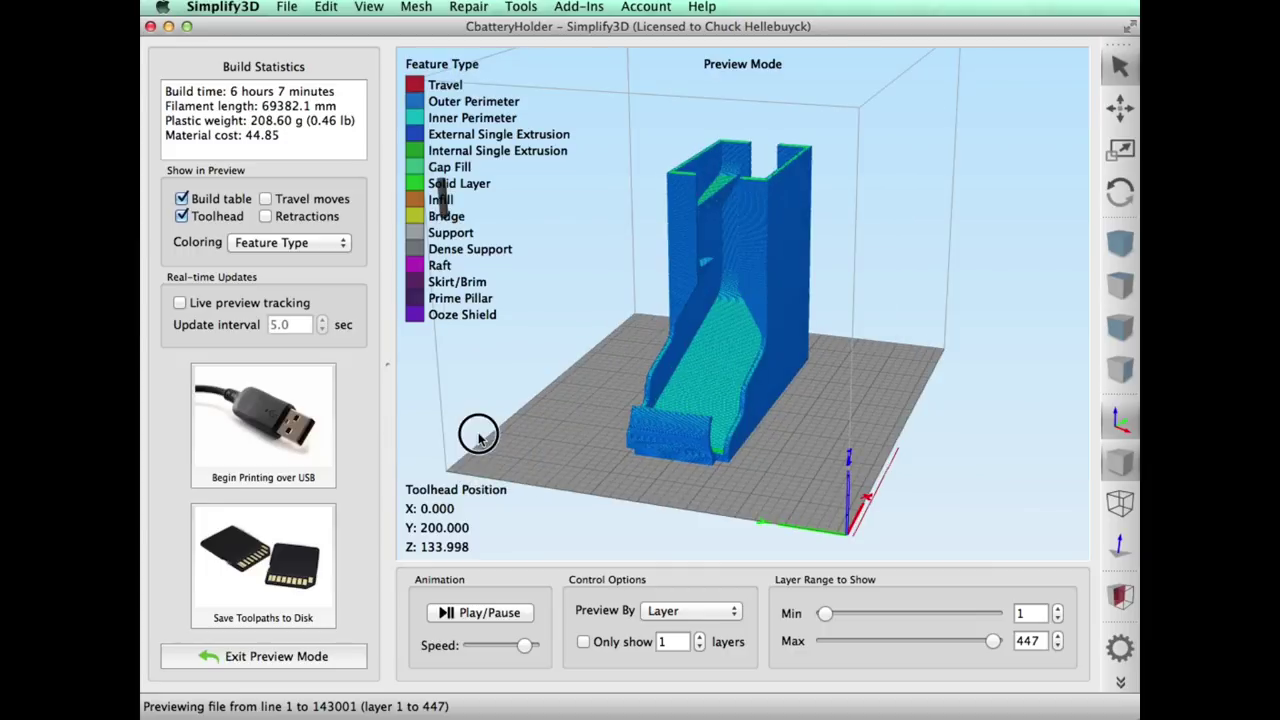